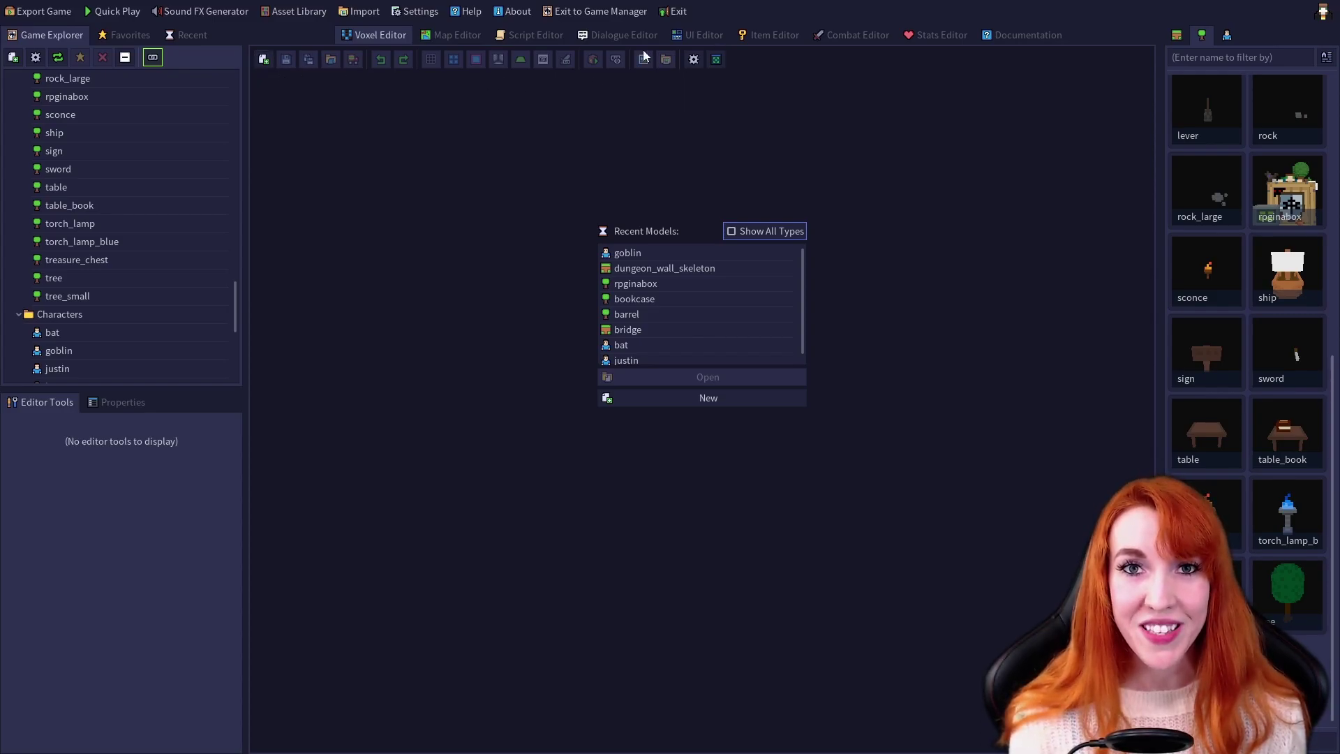
Create a new Object resource named "tutorial" with the default 16 x 16 x 24 grid size.
{"action": "left_click", "coordinate": [263, 61]}
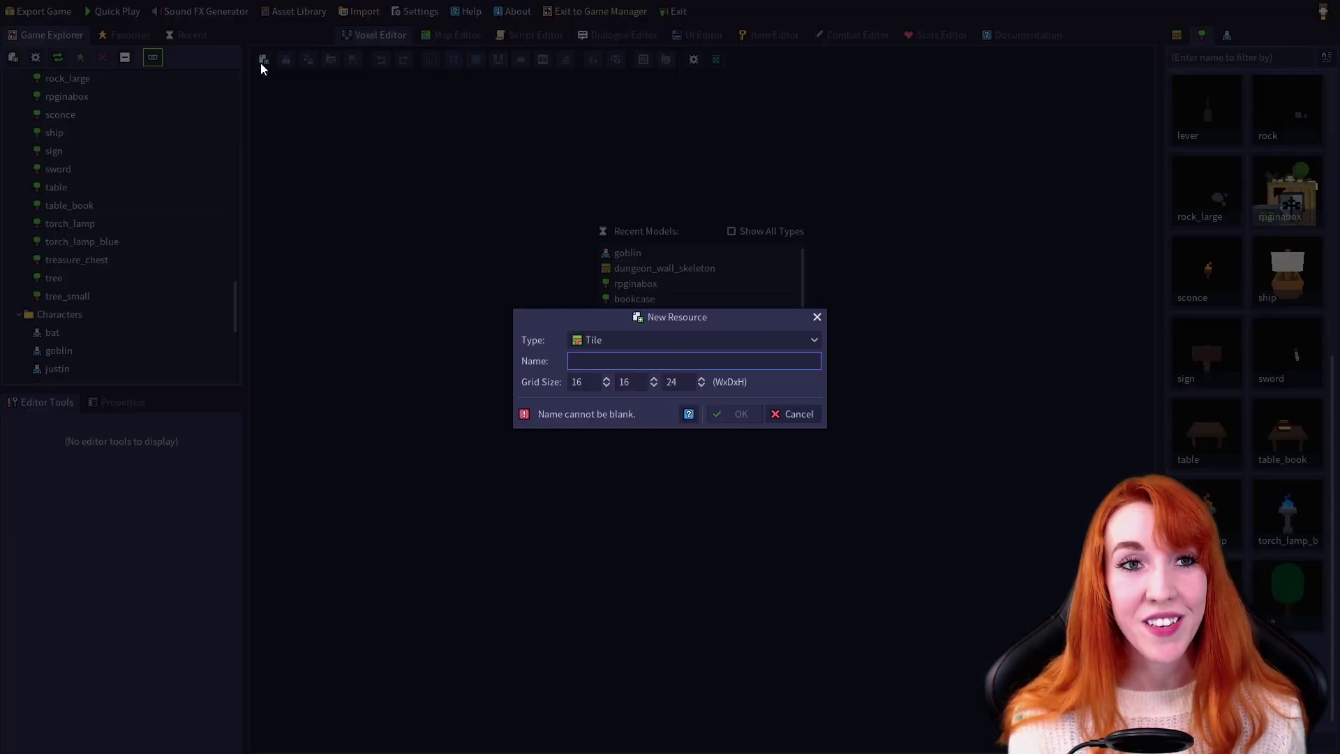
{"action": "left_click", "coordinate": [598, 342]}
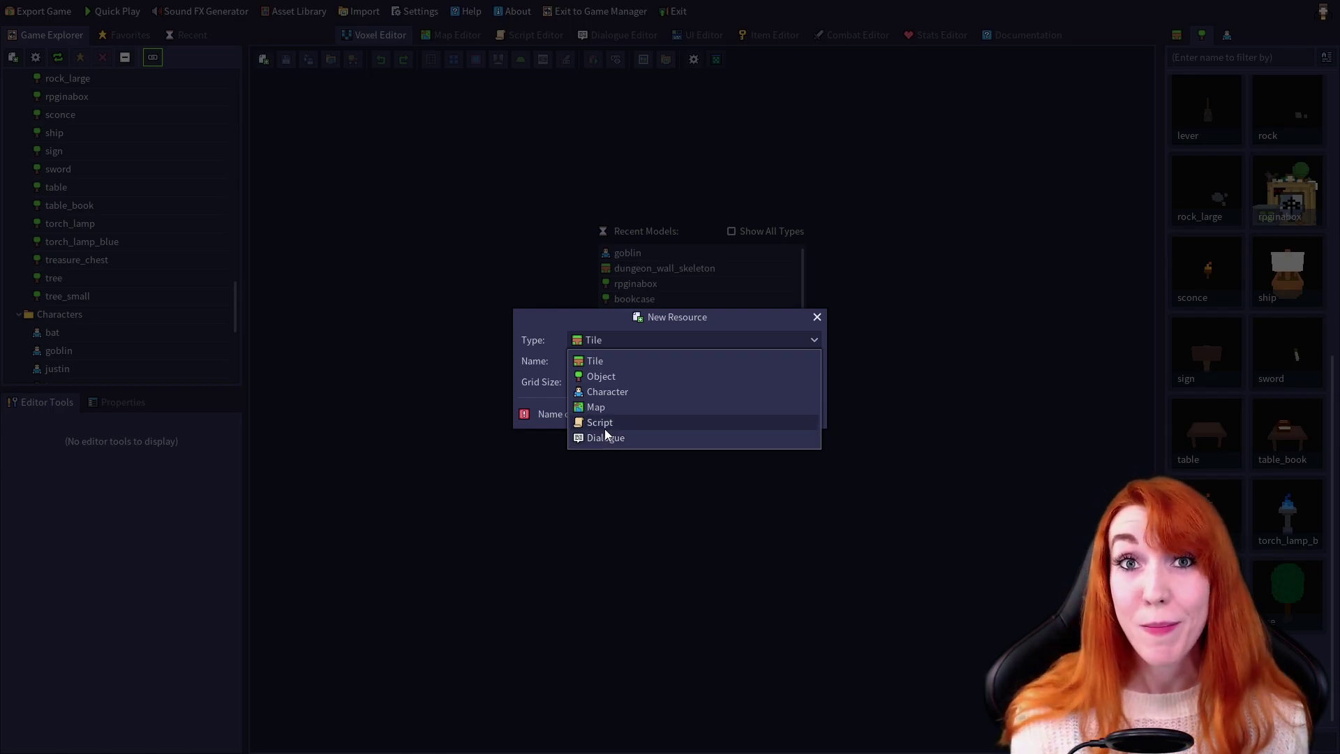
{"action": "left_click", "coordinate": [620, 361]}
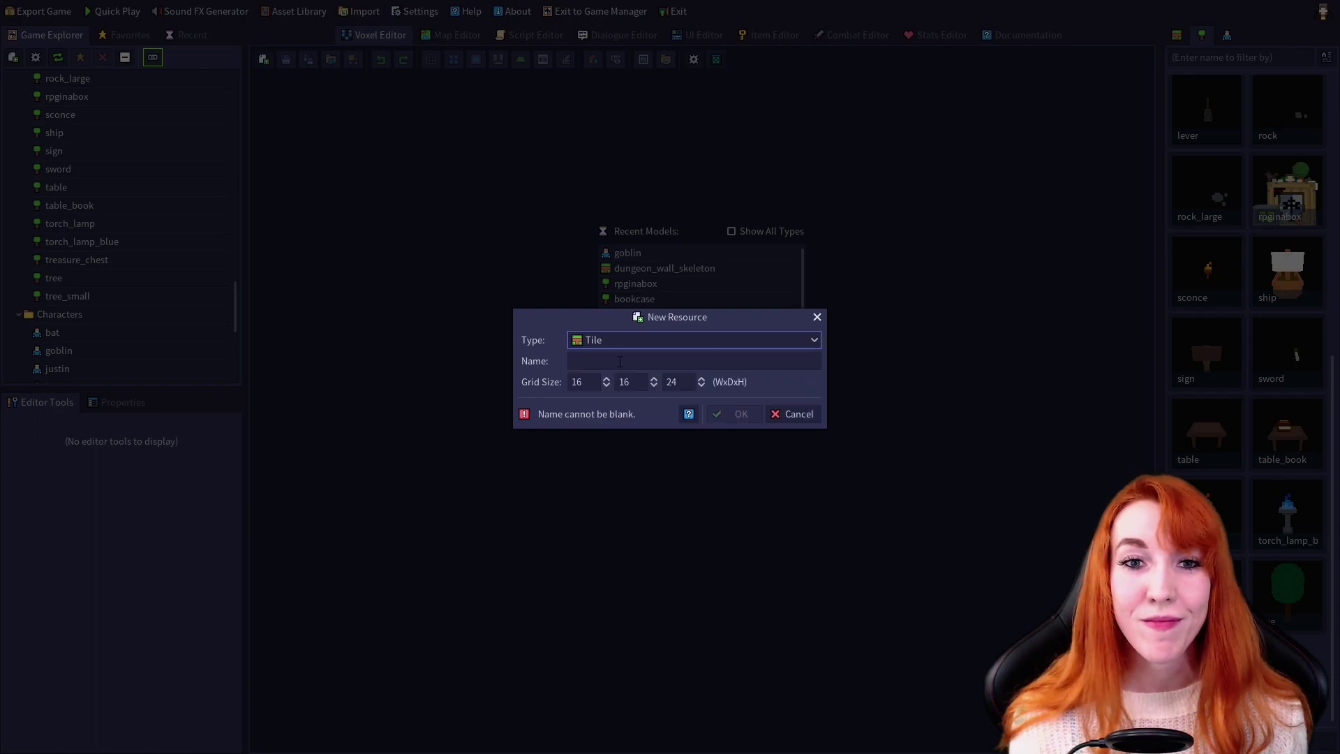
{"action": "left_click", "coordinate": [617, 340]}
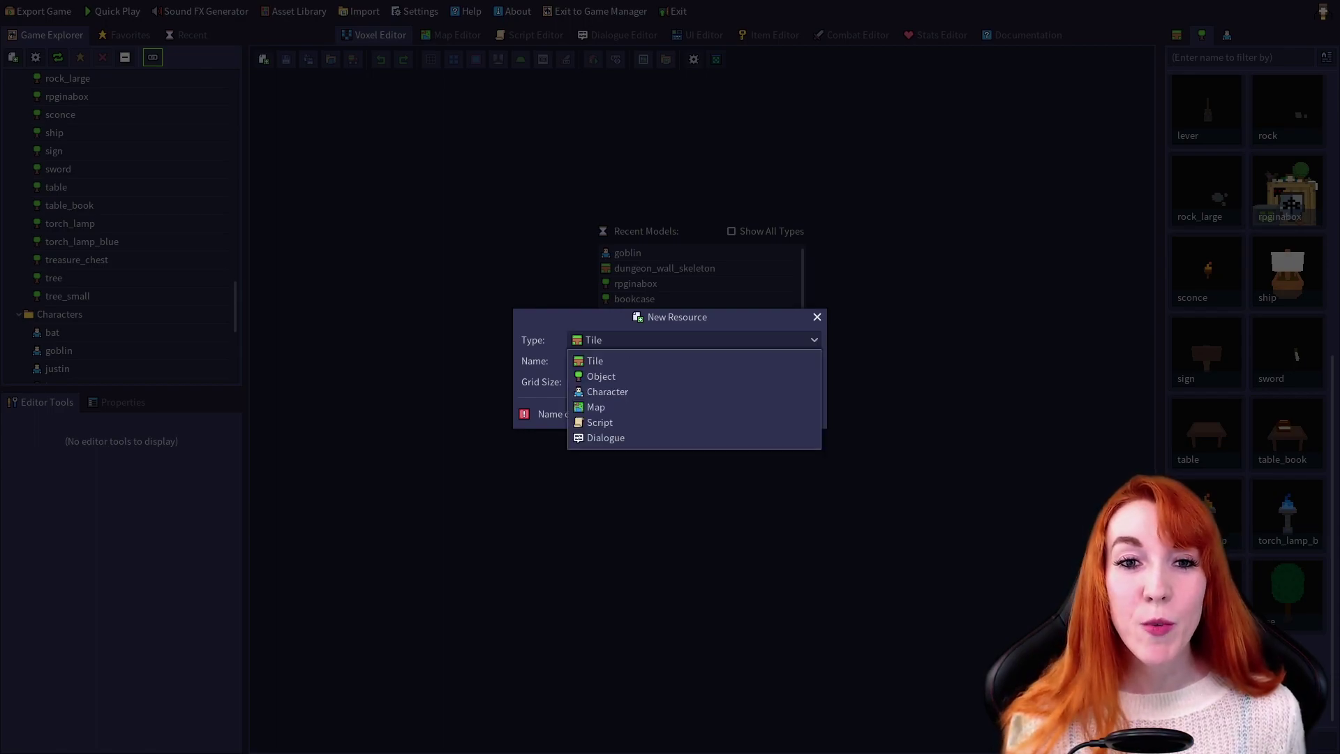
{"action": "left_click", "coordinate": [612, 375]}
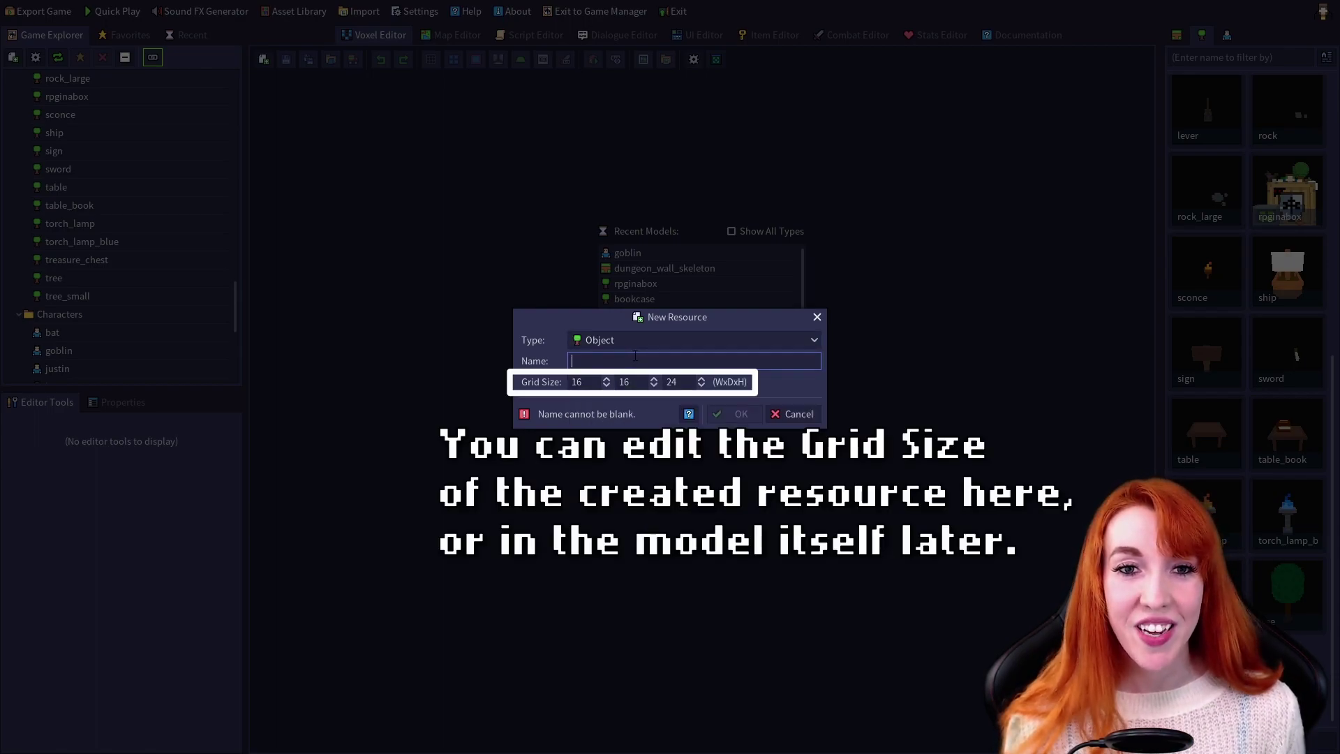
{"action": "type", "text": "tutorial"}
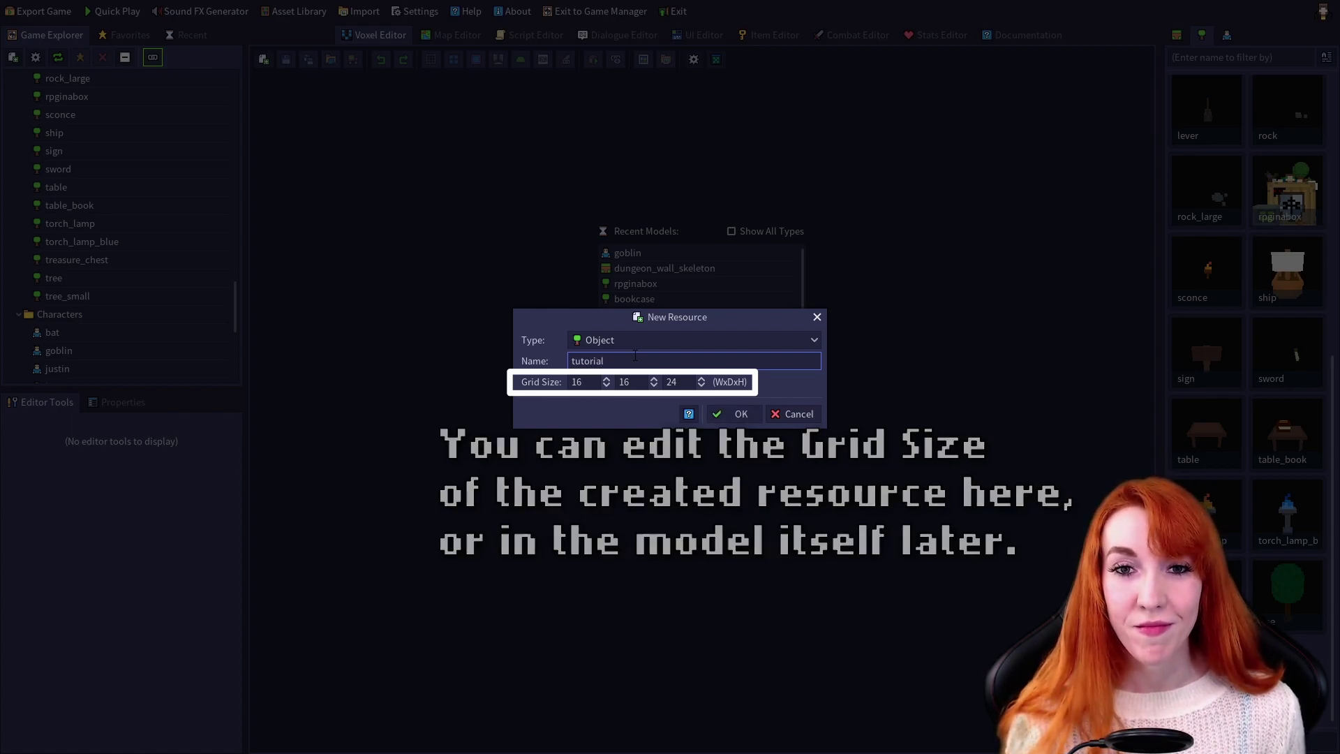
{"action": "key", "text": "Return"}
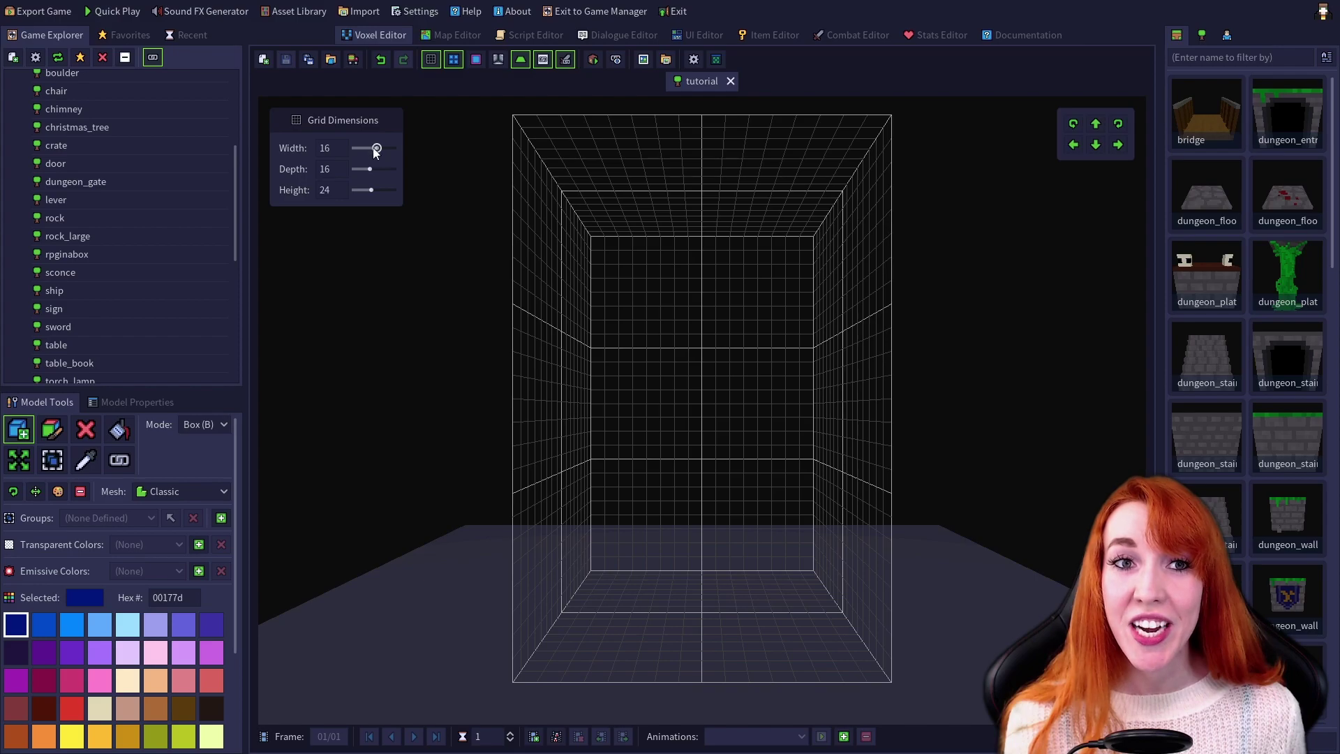
Reduce the grid width of the tutorial model to 9 and save the model.
{"action": "left_click_drag", "start_coordinate": [376, 149], "coordinate": [364, 148]}
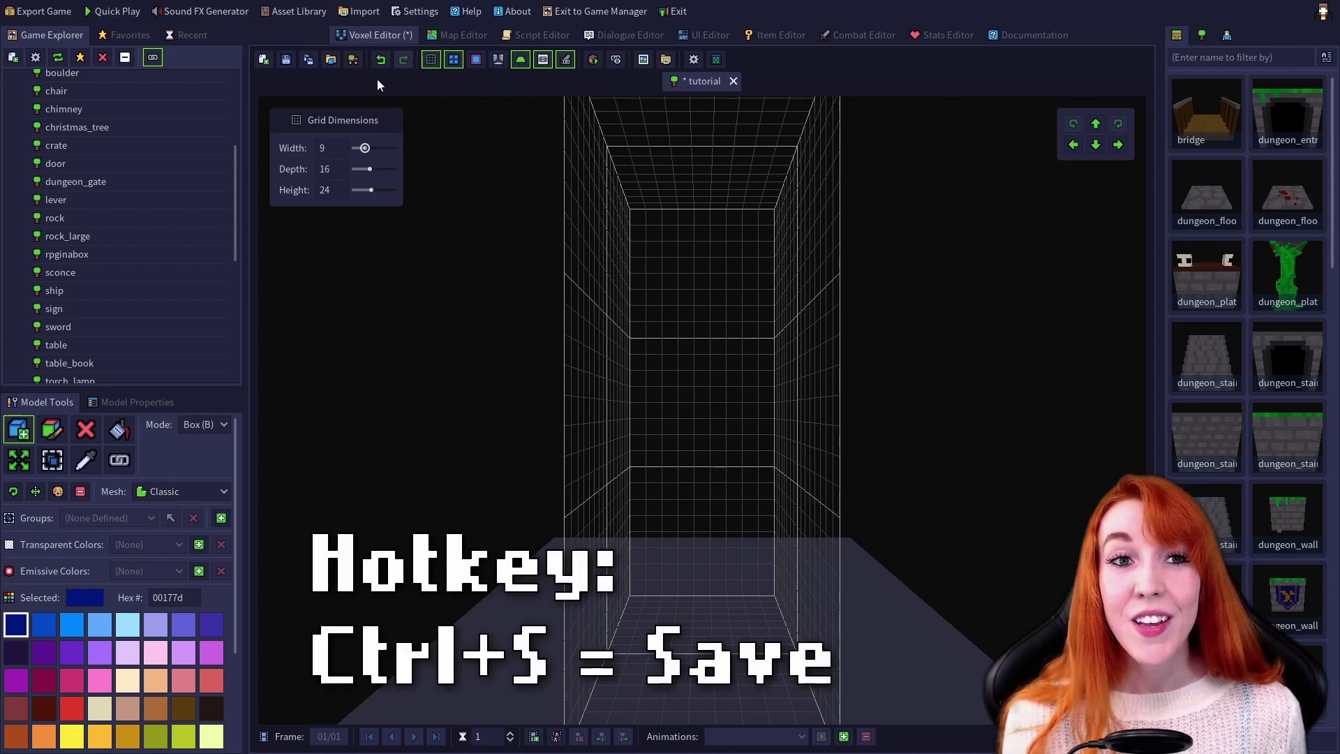
{"action": "left_click", "coordinate": [286, 60]}
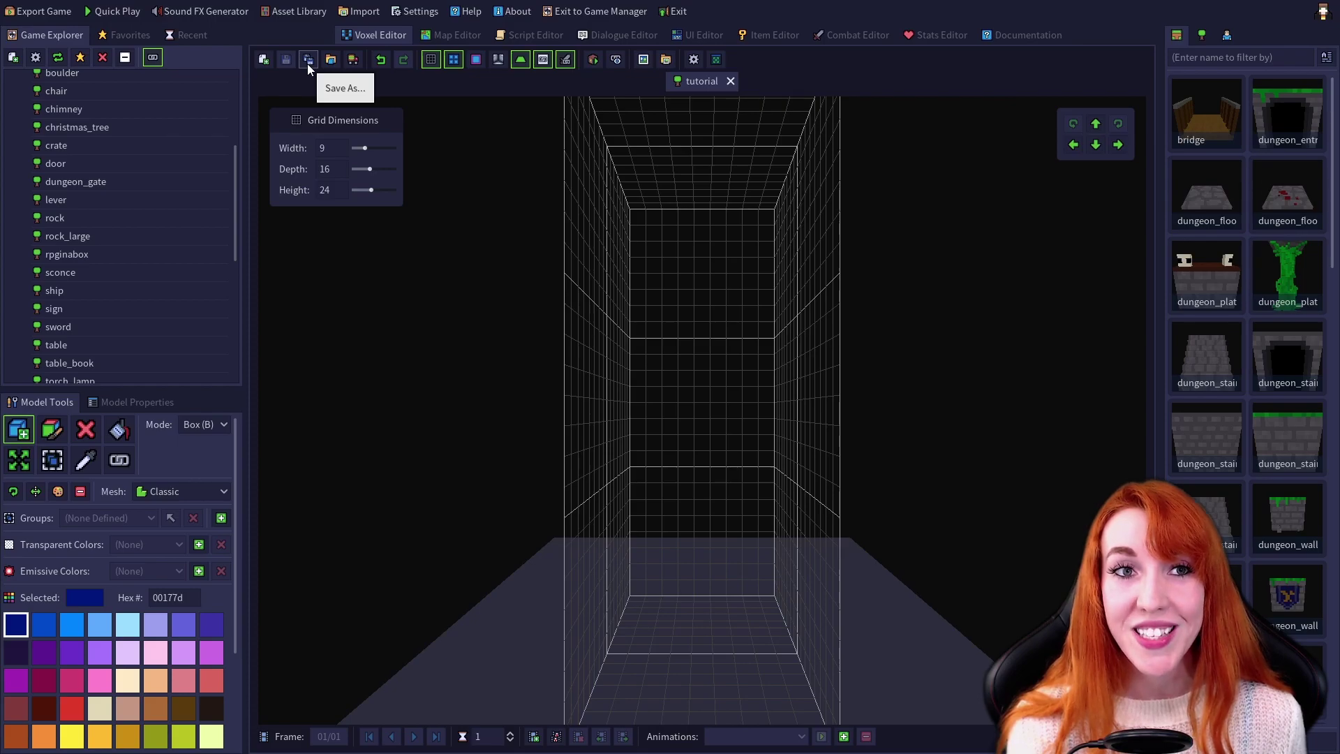
Save the model as a separate Object named "tutorial copy".
{"action": "left_click", "coordinate": [307, 65]}
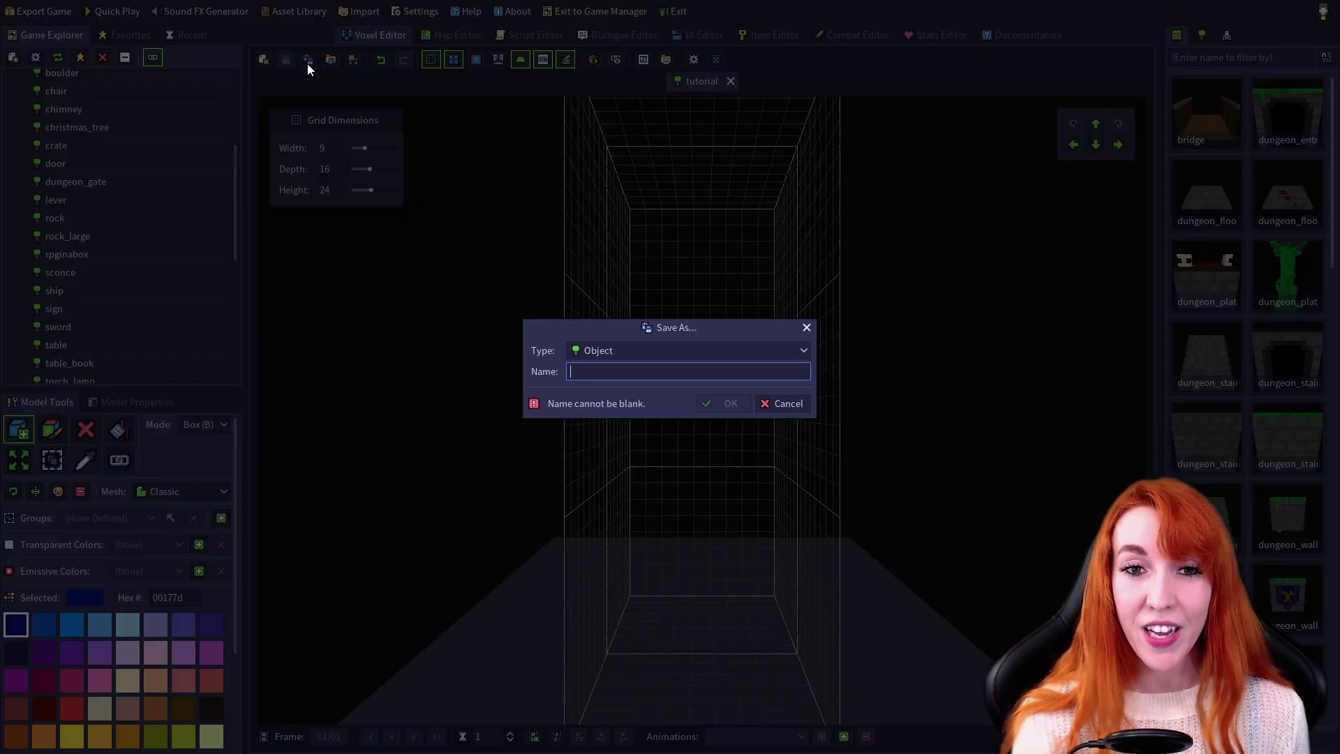
{"action": "type", "text": "tutoria"}
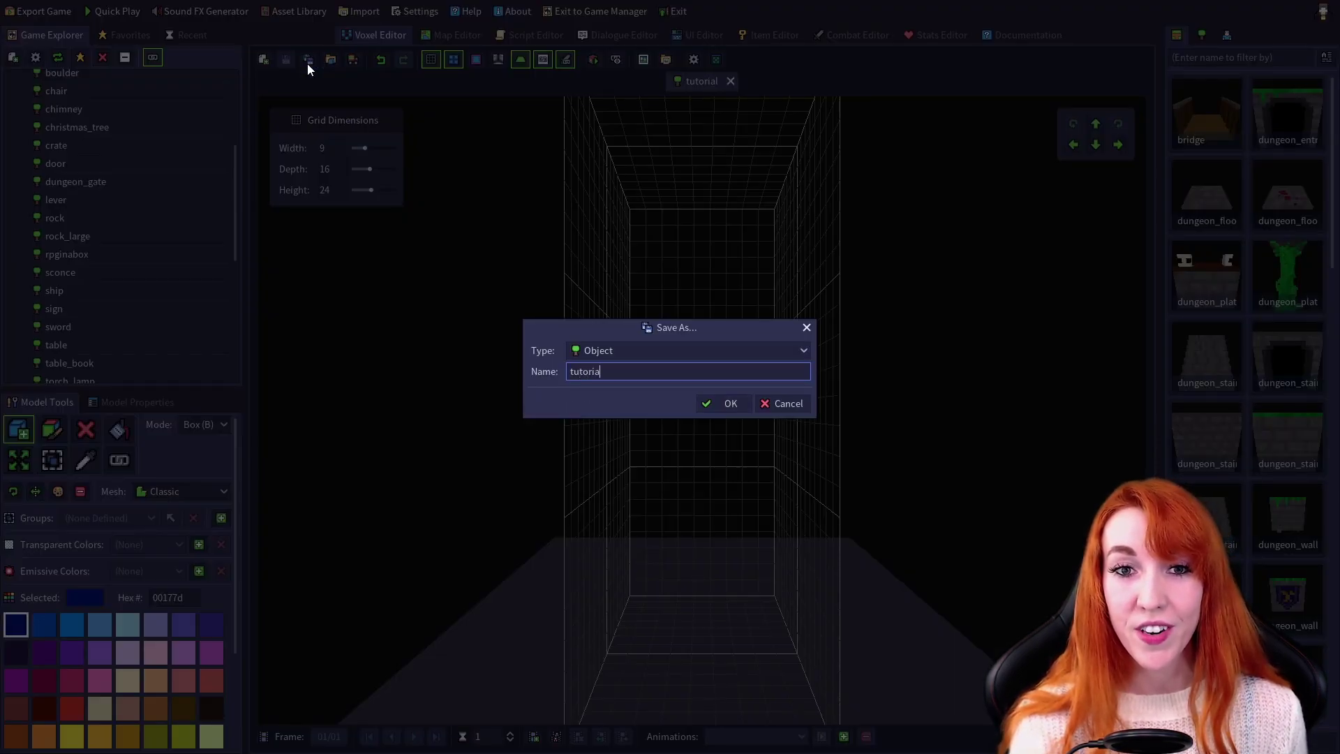
{"action": "type", "text": "l copy"}
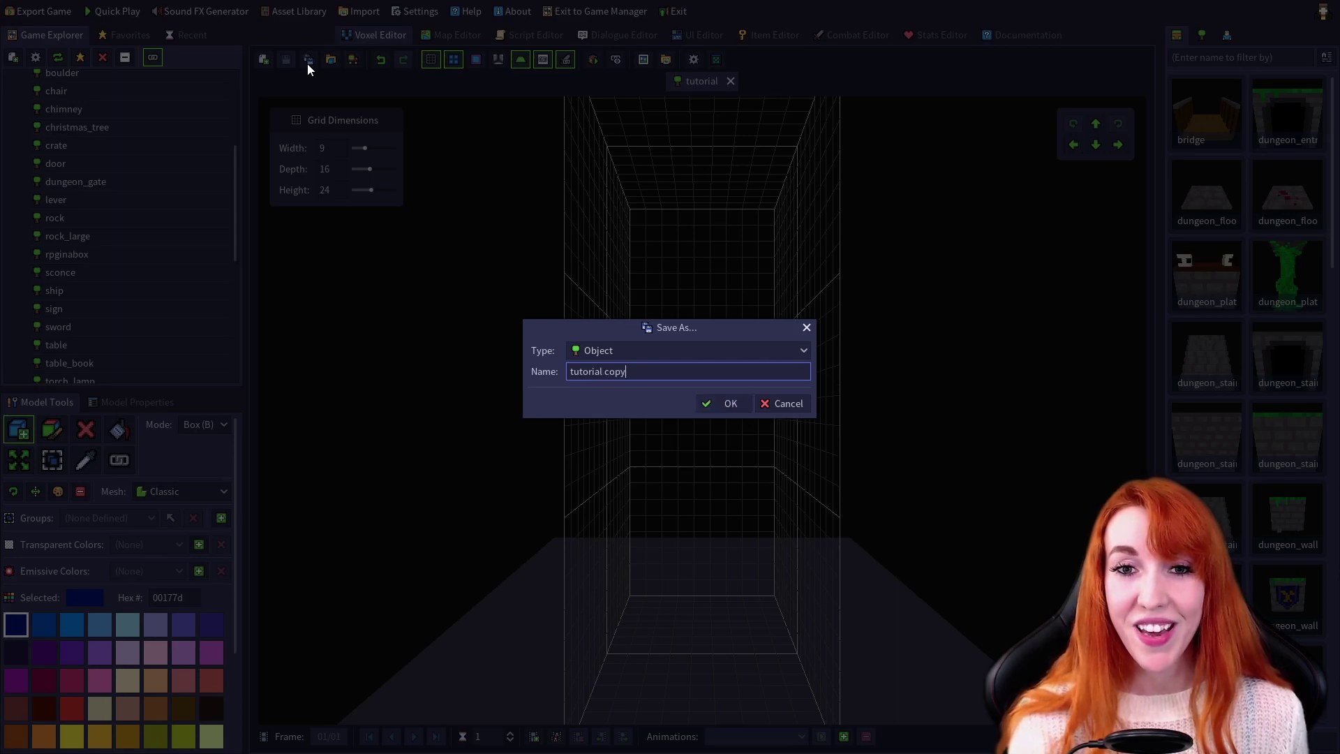
{"action": "key", "text": "Return"}
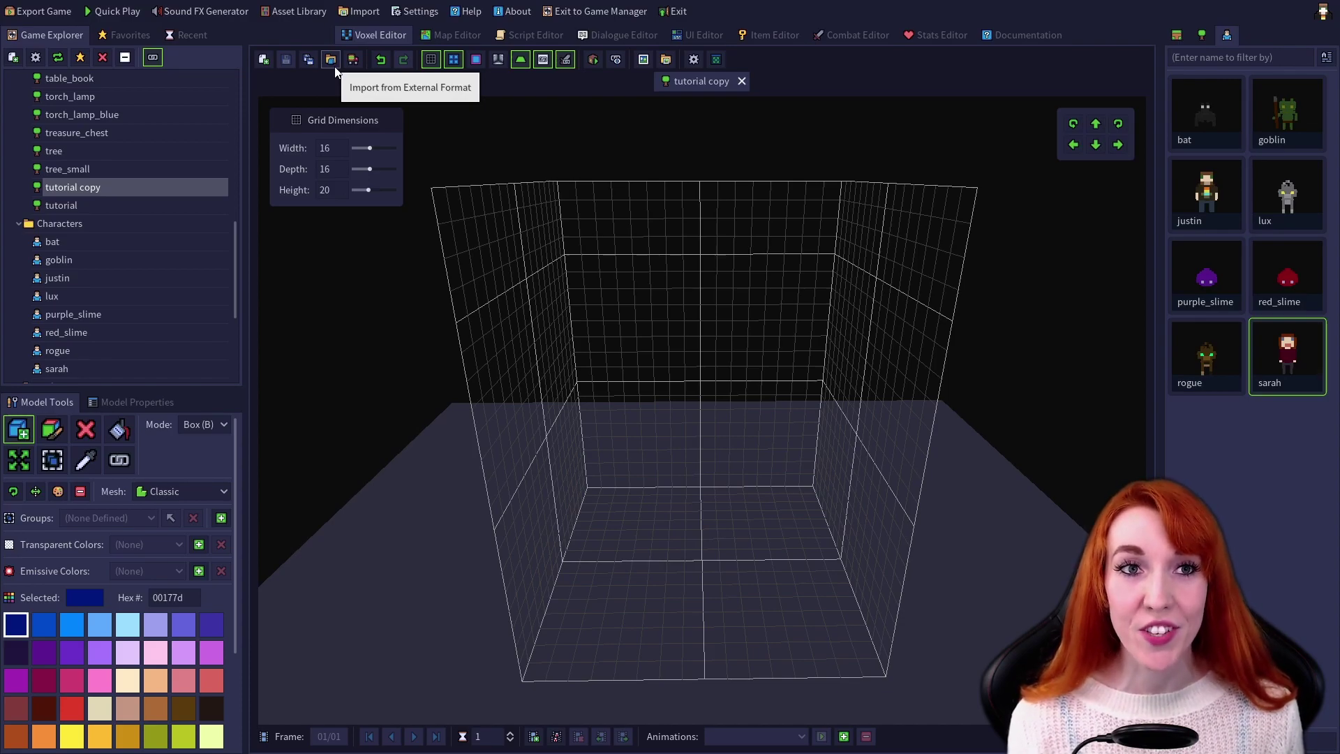
Import the dungeon wall skeleton image from the Desktop into the tutorial copy model at offset 0, 0, viewing the grid from above.
{"action": "left_click", "coordinate": [331, 61]}
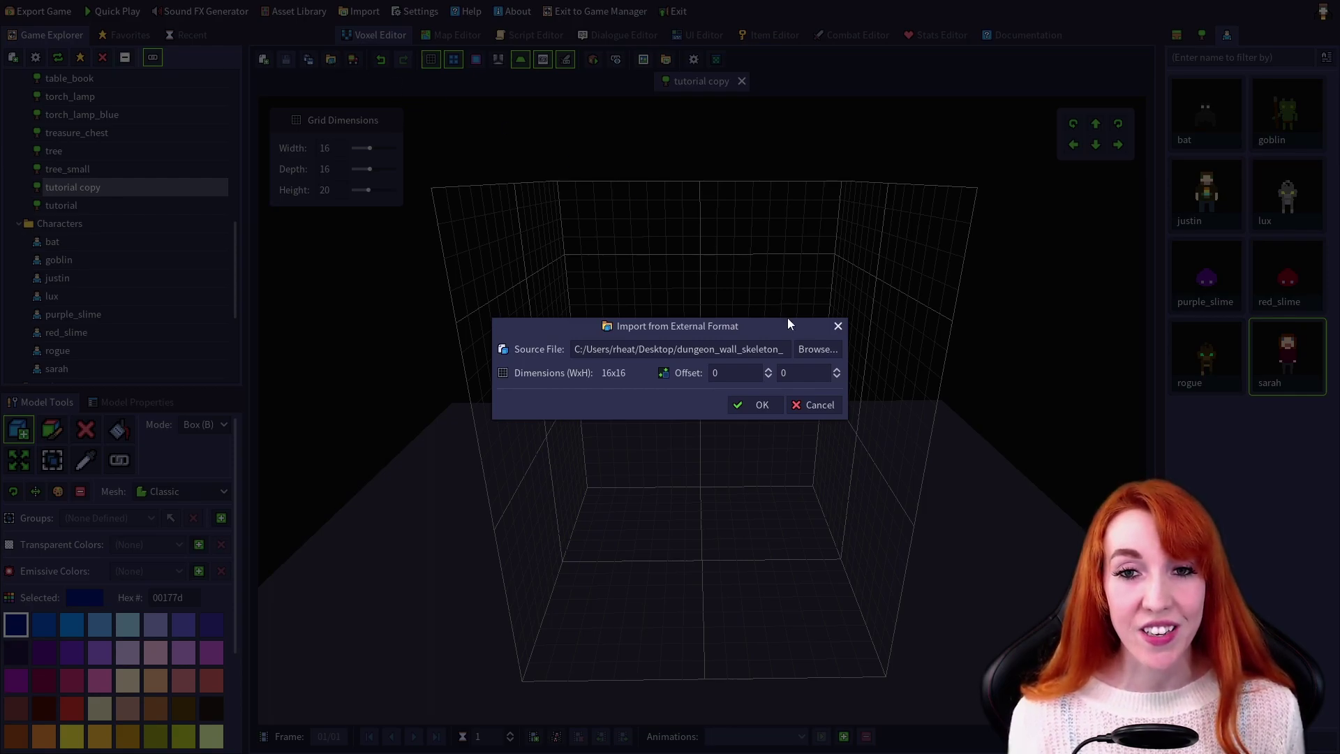
{"action": "left_click", "coordinate": [820, 405]}
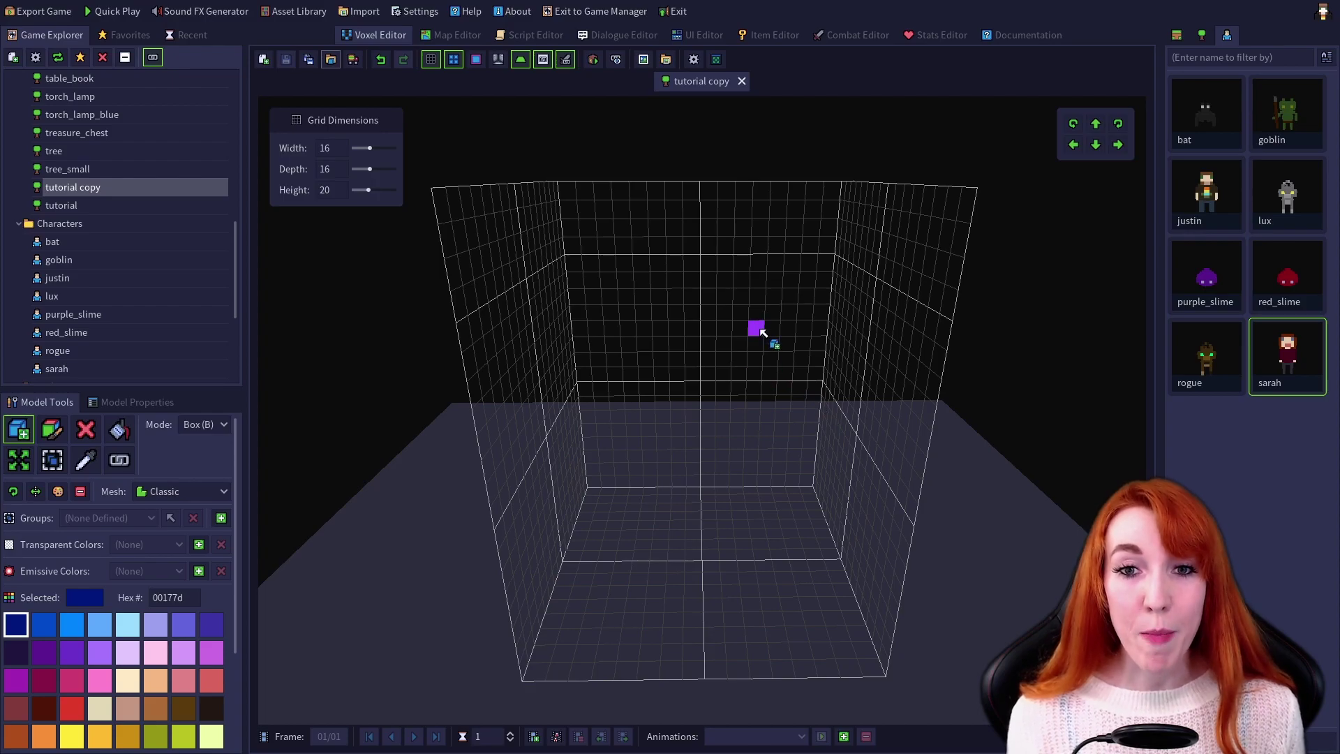
{"action": "right_click_drag", "start_coordinate": [772, 298], "coordinate": [782, 523]}
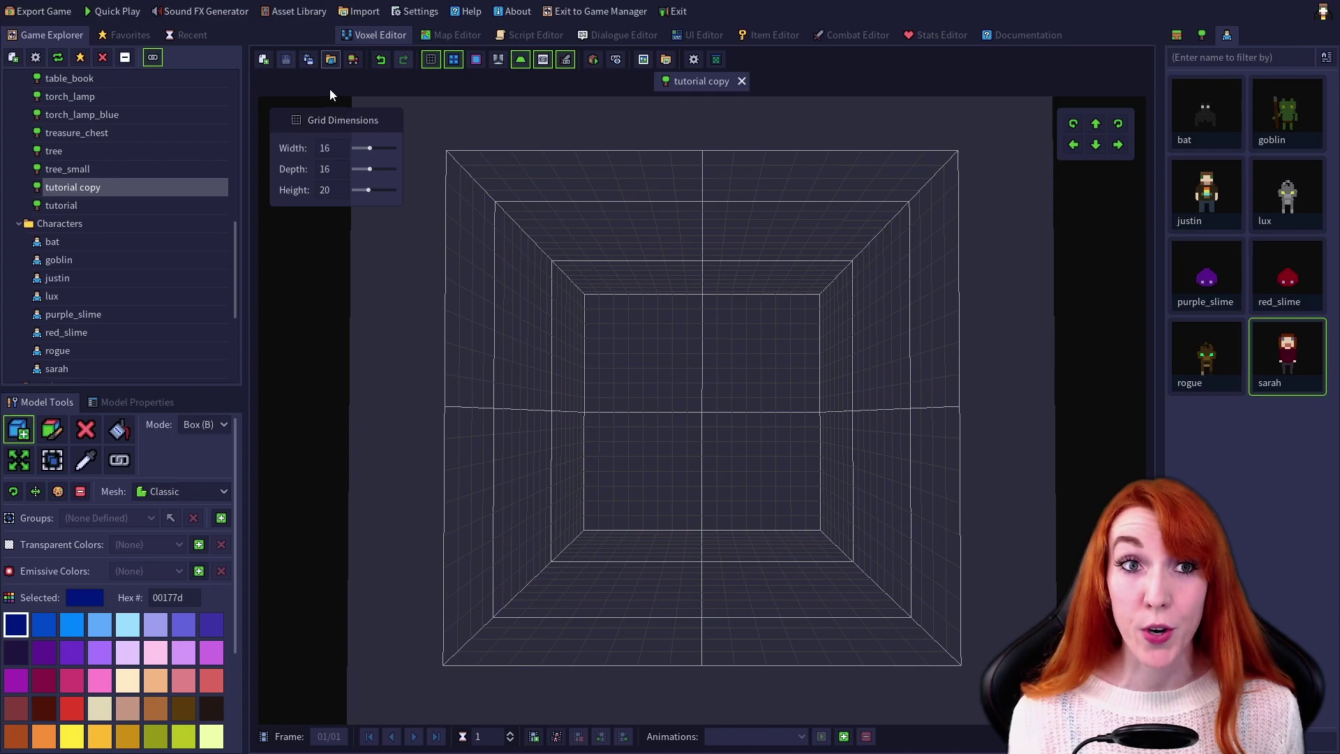
{"action": "left_click", "coordinate": [331, 61]}
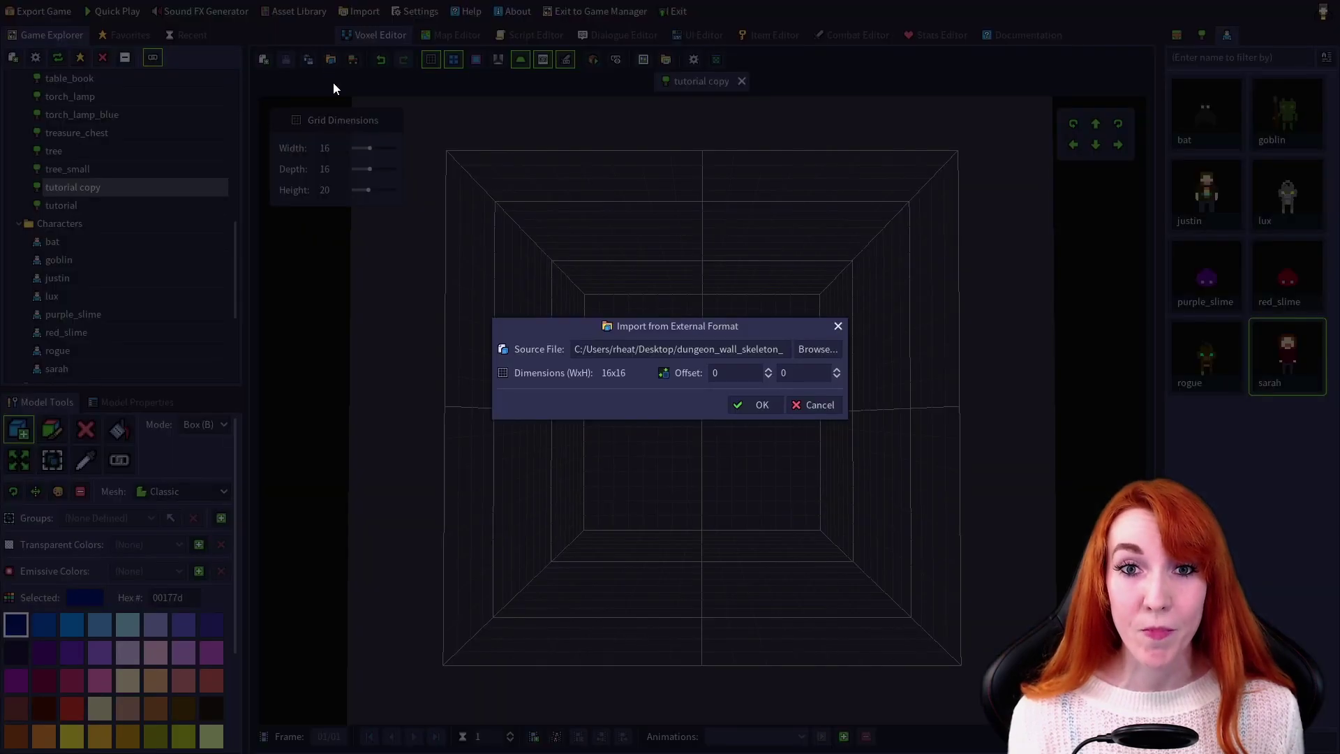
{"action": "left_click", "coordinate": [764, 407]}
{"action": "right_click_drag", "start_coordinate": [772, 632], "coordinate": [796, 518]}
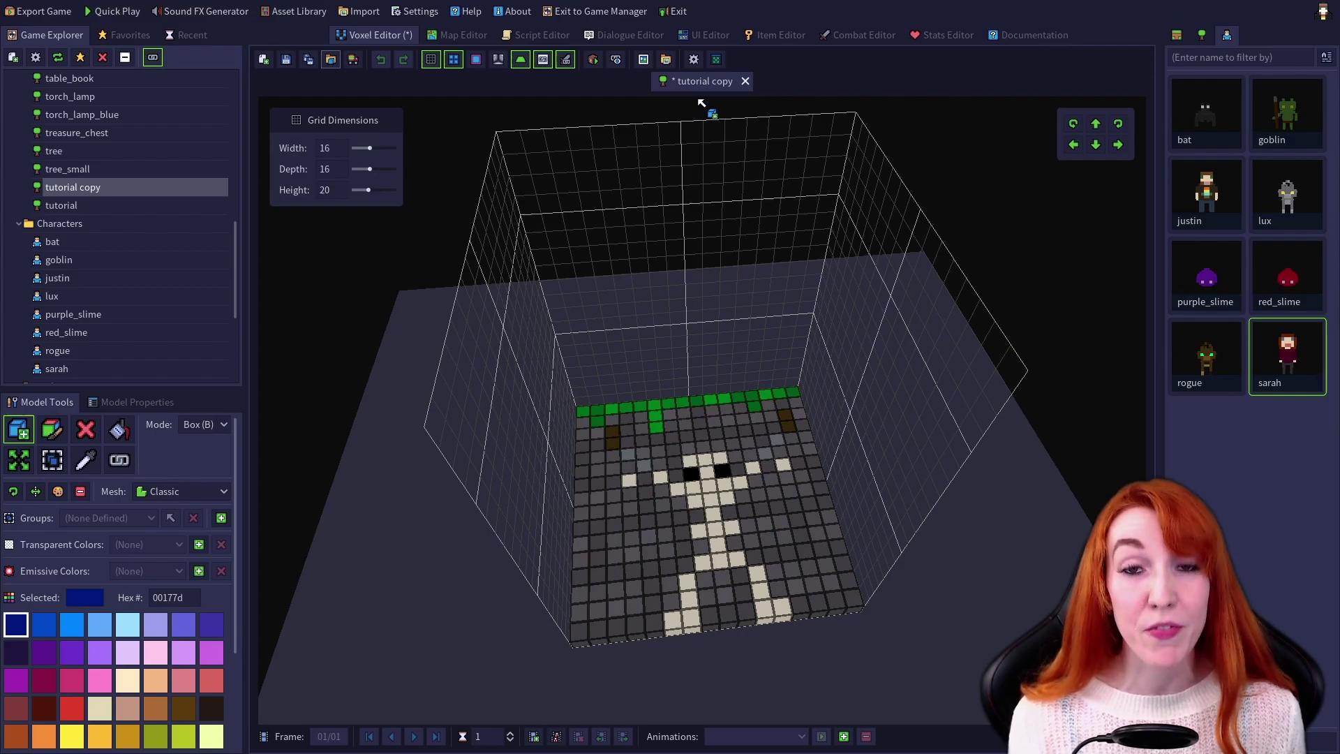
{"action": "left_click_drag", "start_coordinate": [702, 103], "coordinate": [700, 106]}
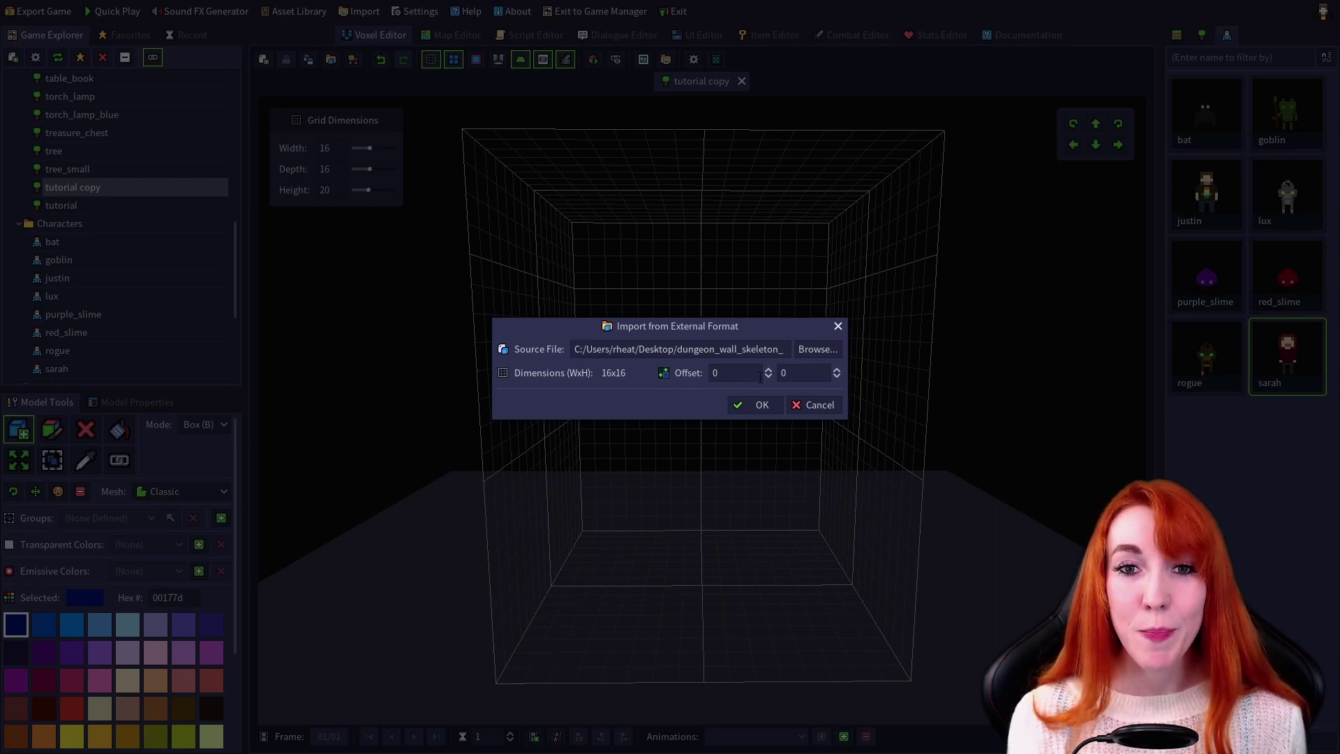
Choose sarah_spritesheet.png from the Desktop as the source file and import it at offset 0, 0.
{"action": "left_click", "coordinate": [818, 349]}
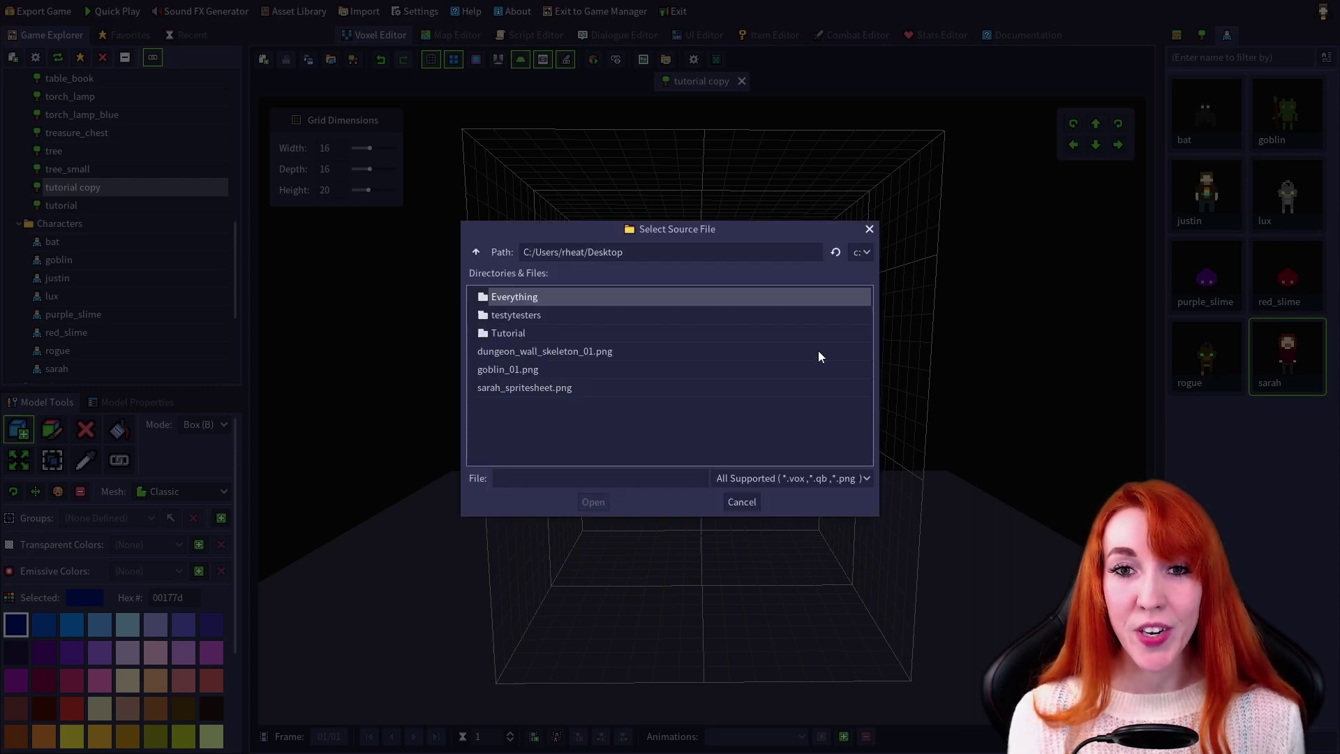
{"action": "left_click", "coordinate": [527, 388]}
{"action": "left_click", "coordinate": [593, 503]}
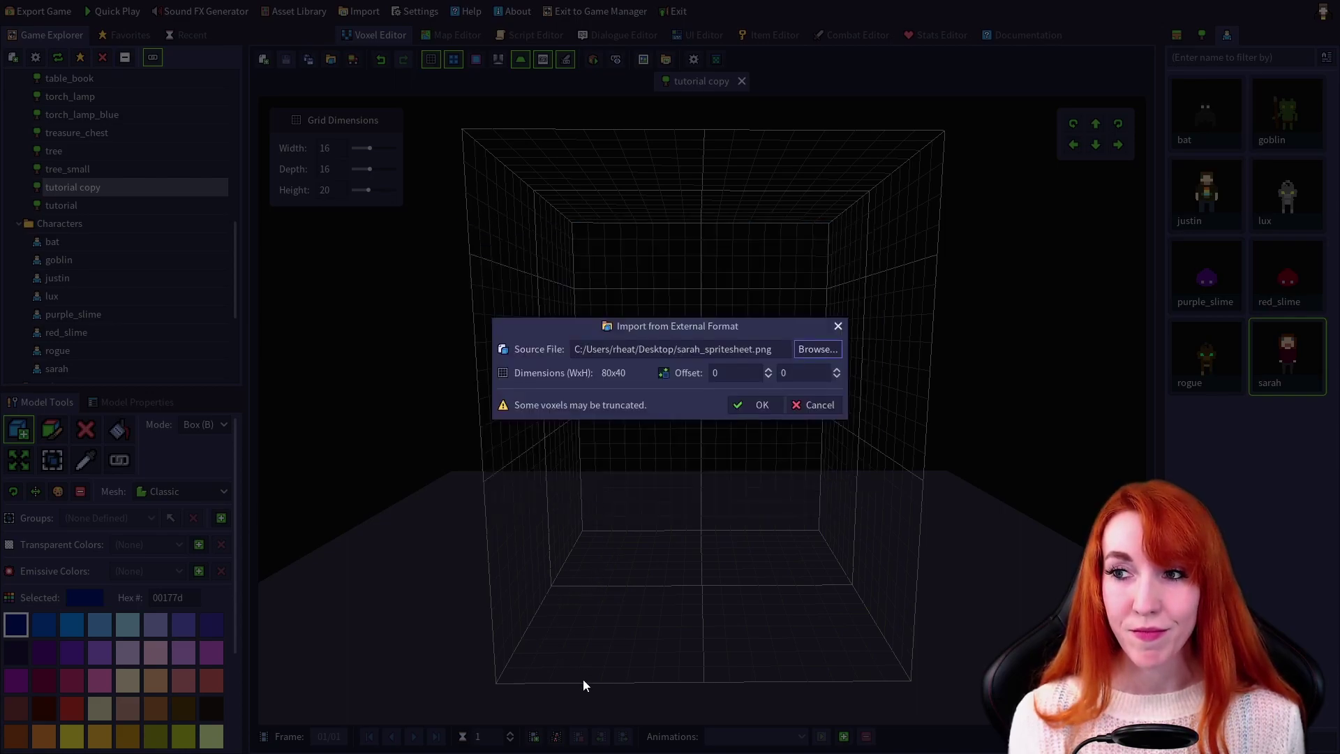
{"action": "left_click", "coordinate": [742, 411]}
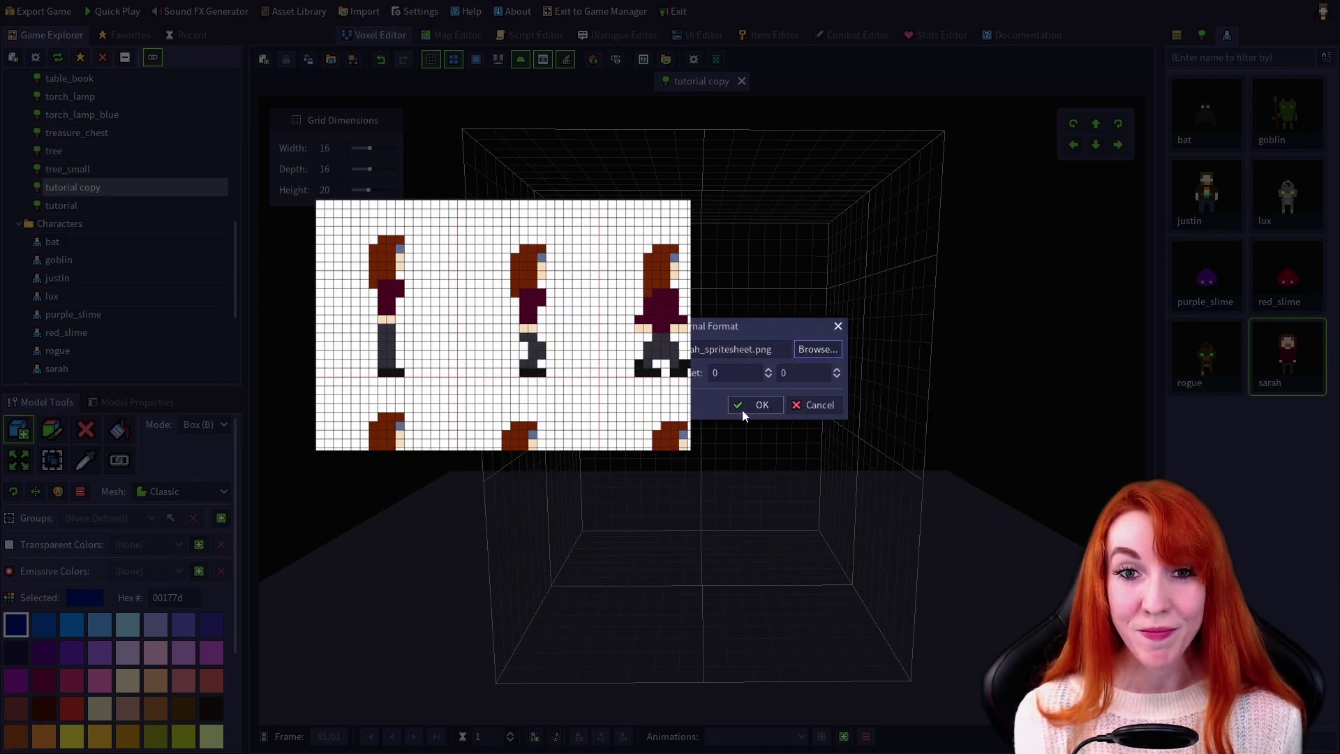
{"action": "left_click", "coordinate": [743, 409]}
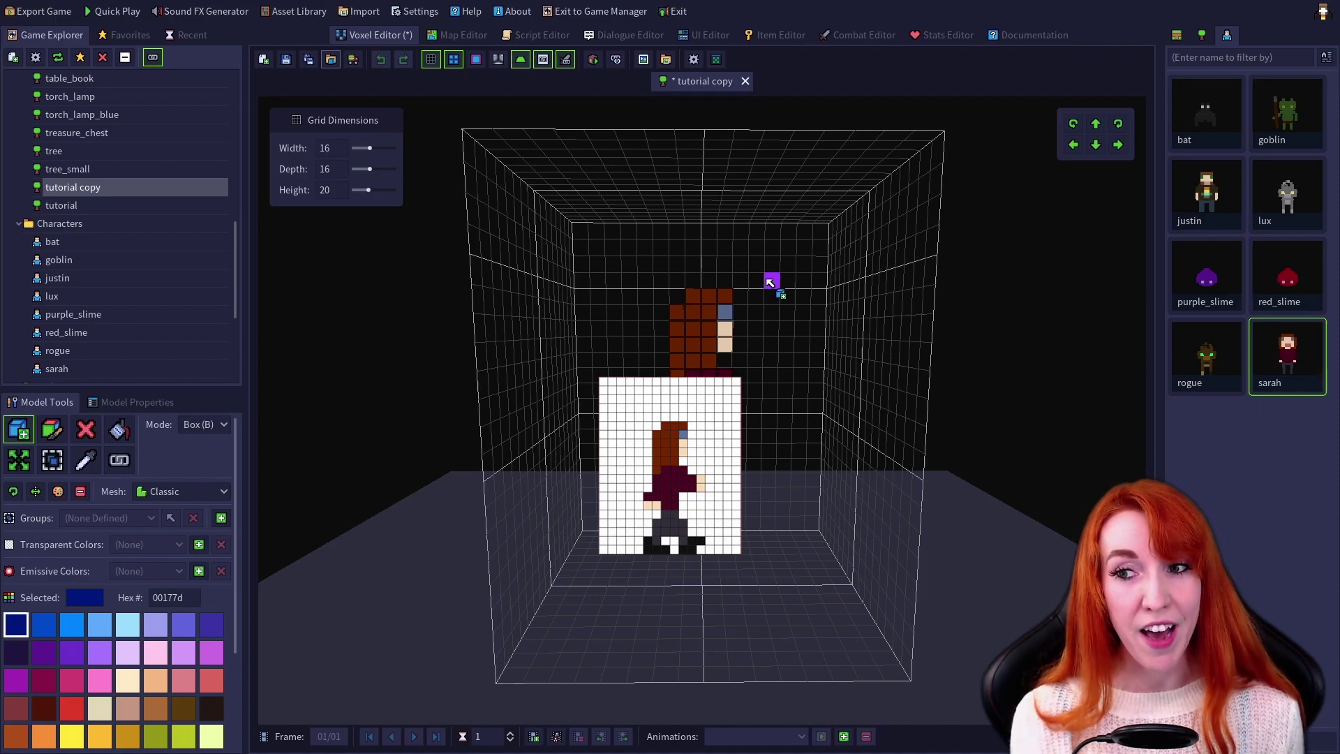
Clear the model's voxels and import sarah_spritesheet.png again with an offset of 32, 20.
{"action": "left_click", "coordinate": [81, 492]}
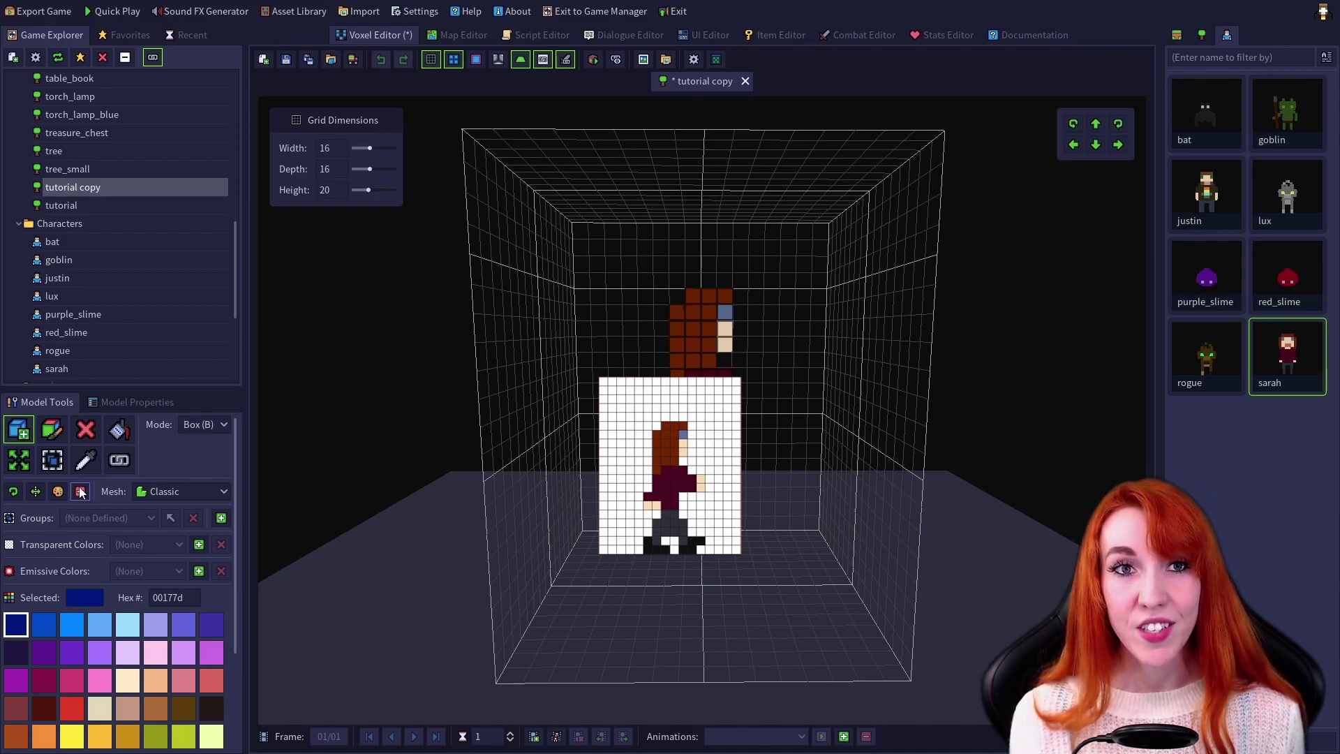
{"action": "left_click", "coordinate": [354, 61]}
{"action": "left_click", "coordinate": [728, 372]}
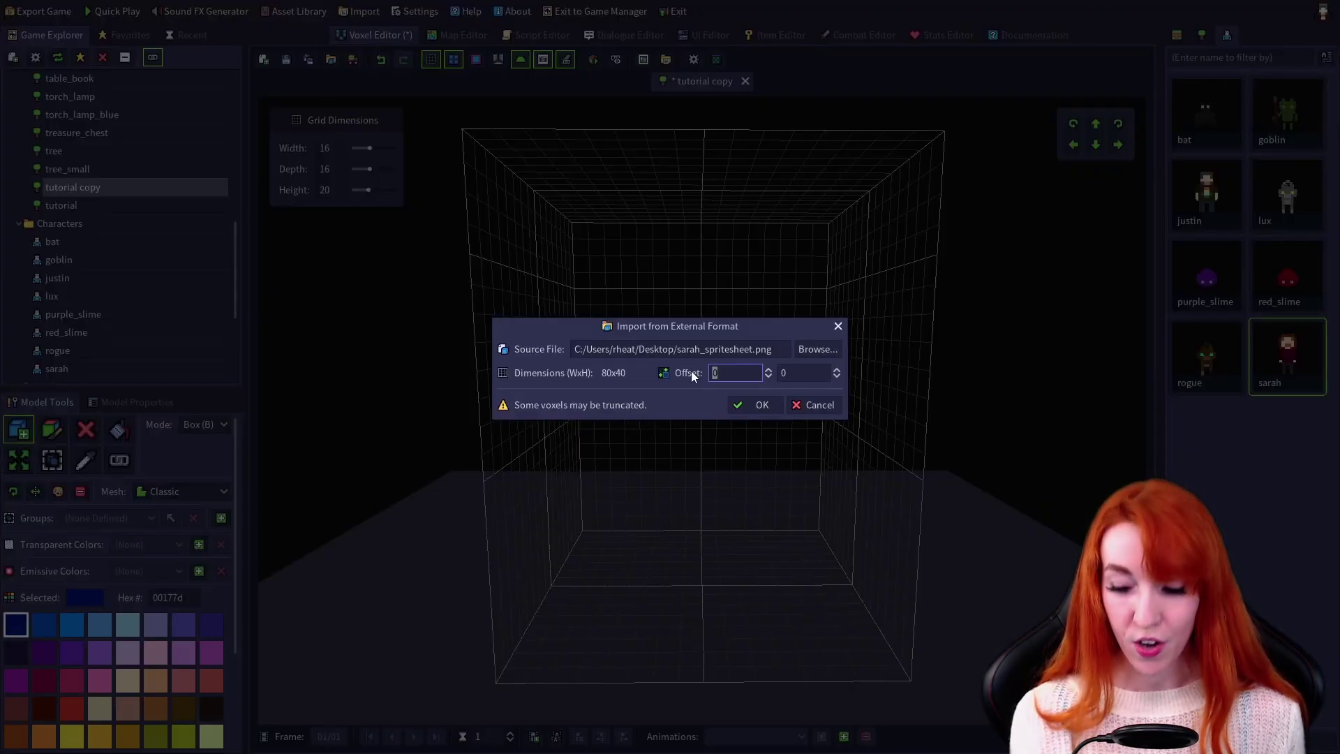
{"action": "type", "text": "32"}
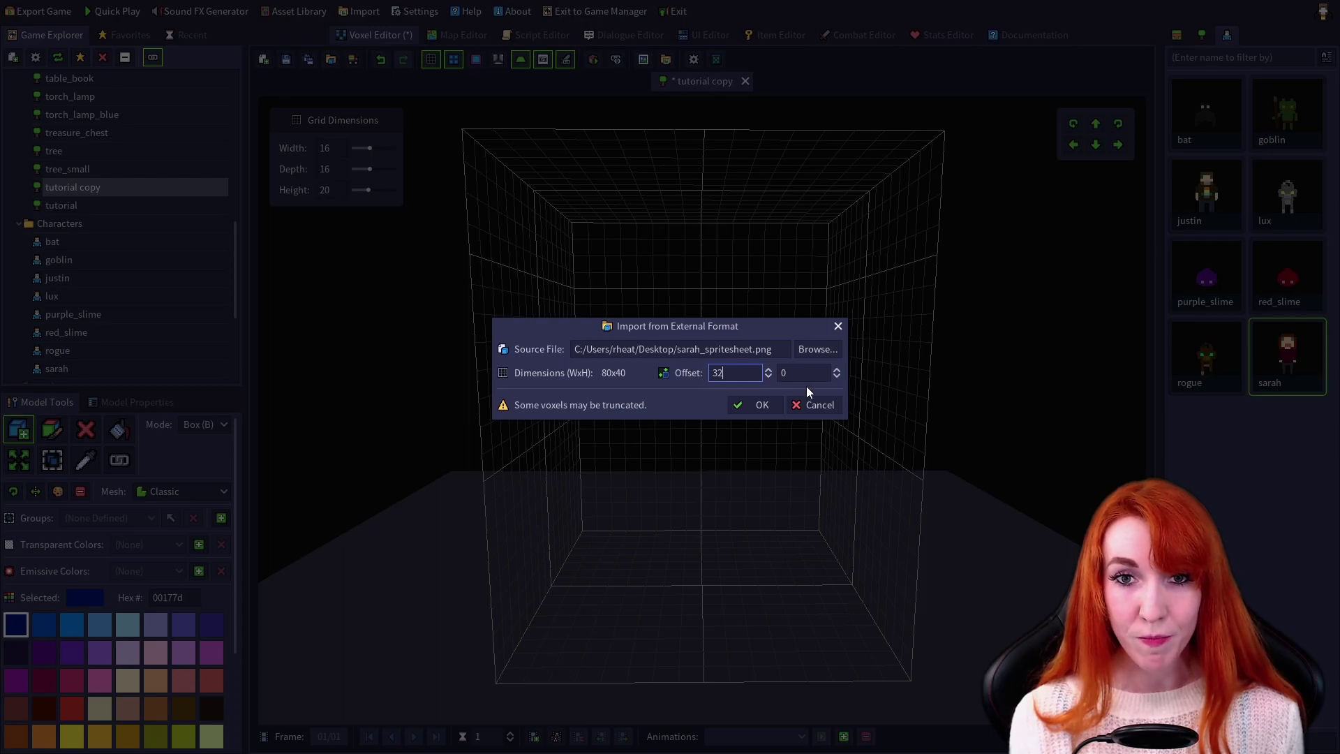
{"action": "key", "text": "Tab"}
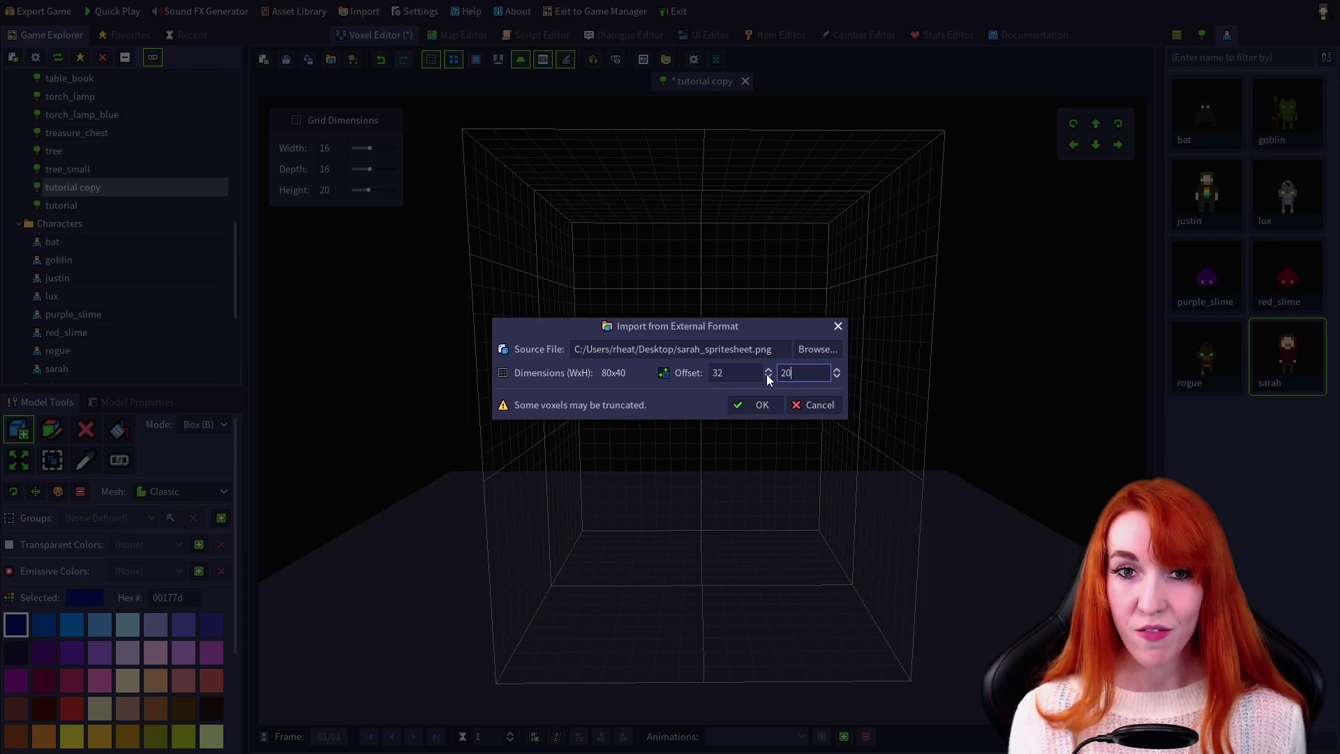
{"action": "left_click", "coordinate": [761, 406]}
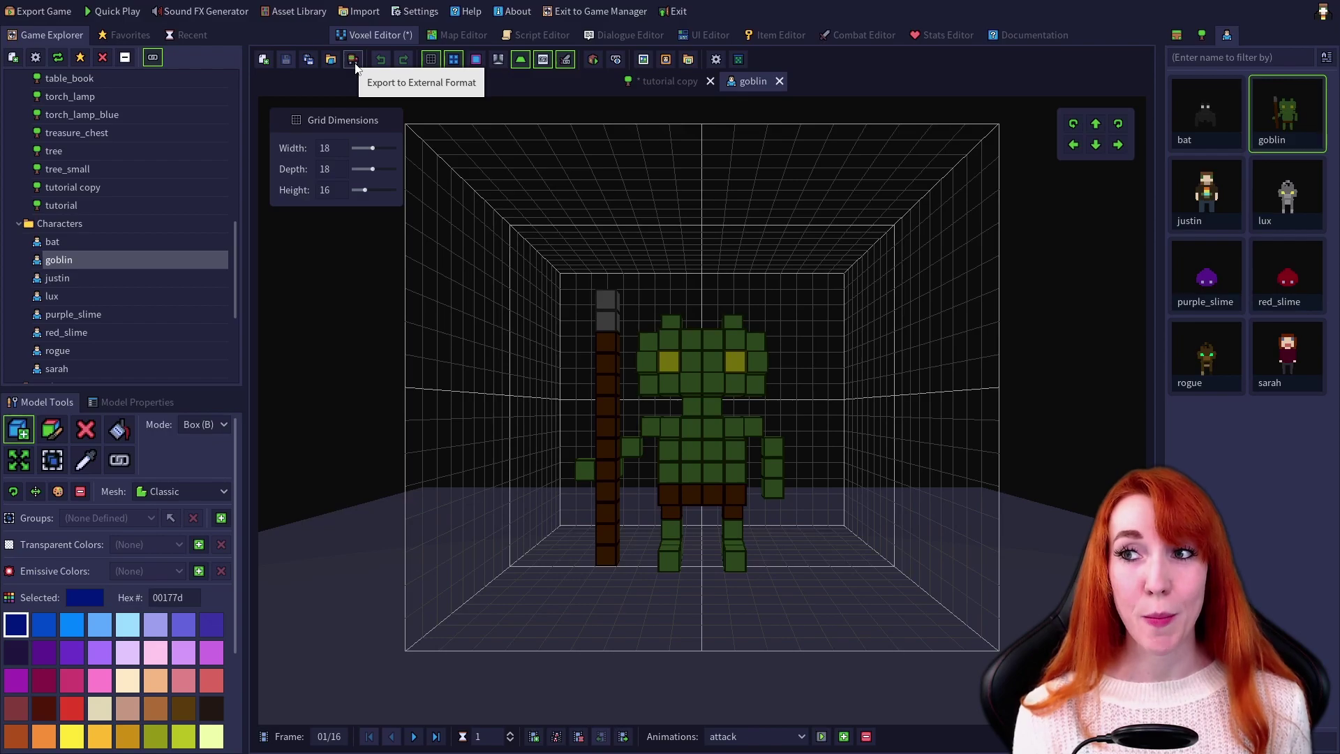
Export frames 5 to 12 of the goblin model to the Desktop in 2D Image (.png) format.
{"action": "left_click", "coordinate": [353, 60]}
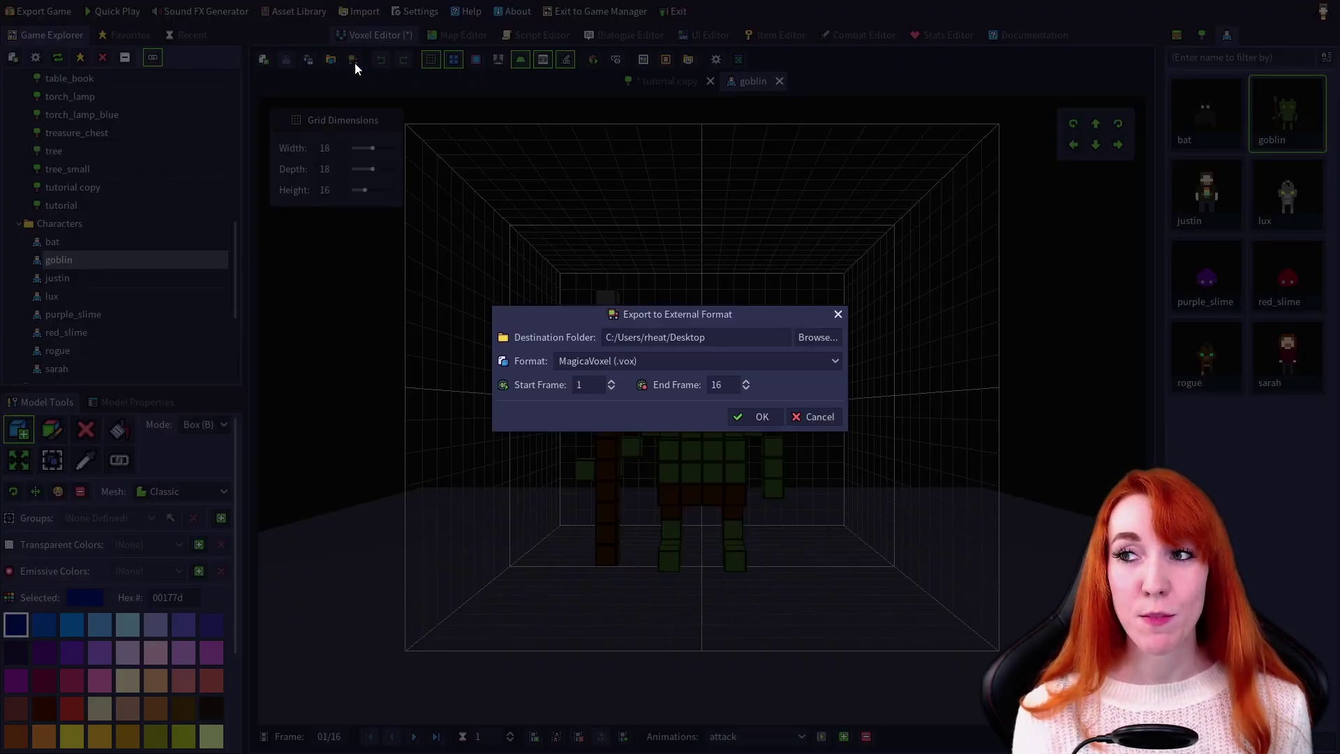
{"action": "left_click", "coordinate": [650, 367]}
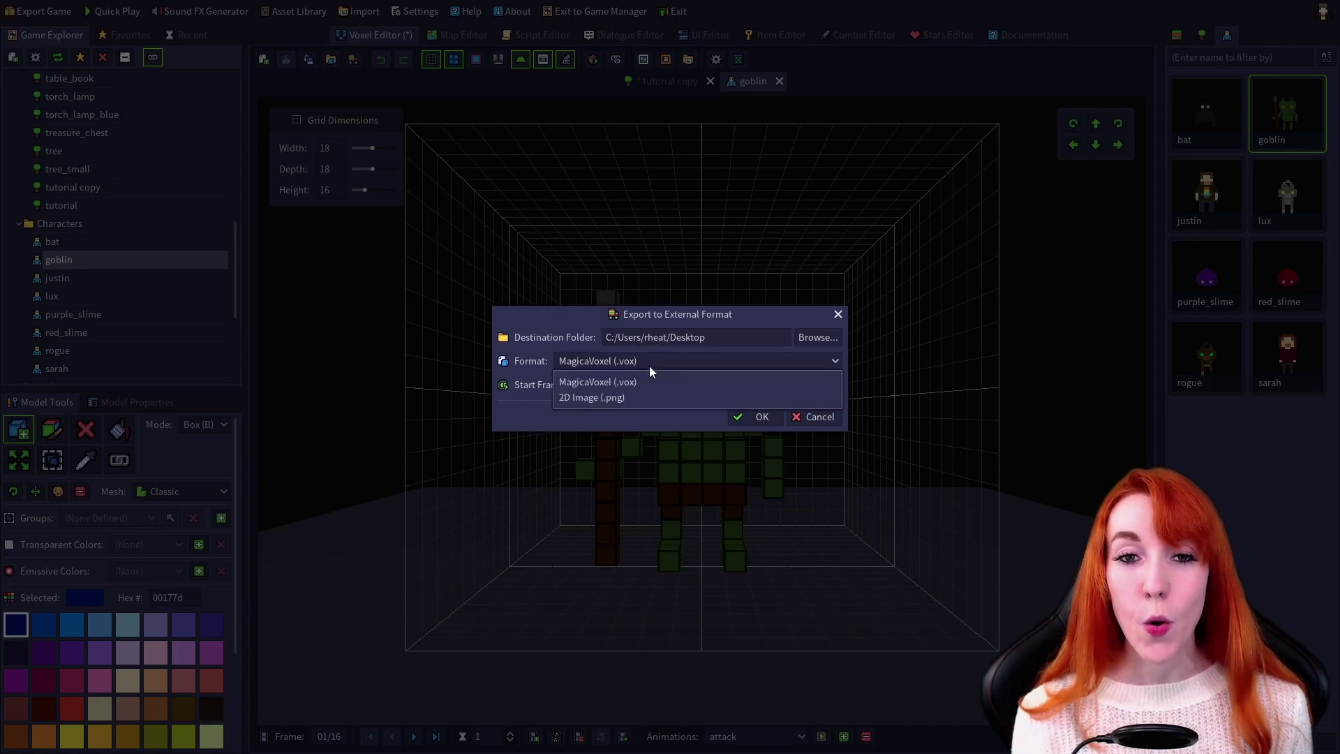
{"action": "left_click", "coordinate": [623, 395]}
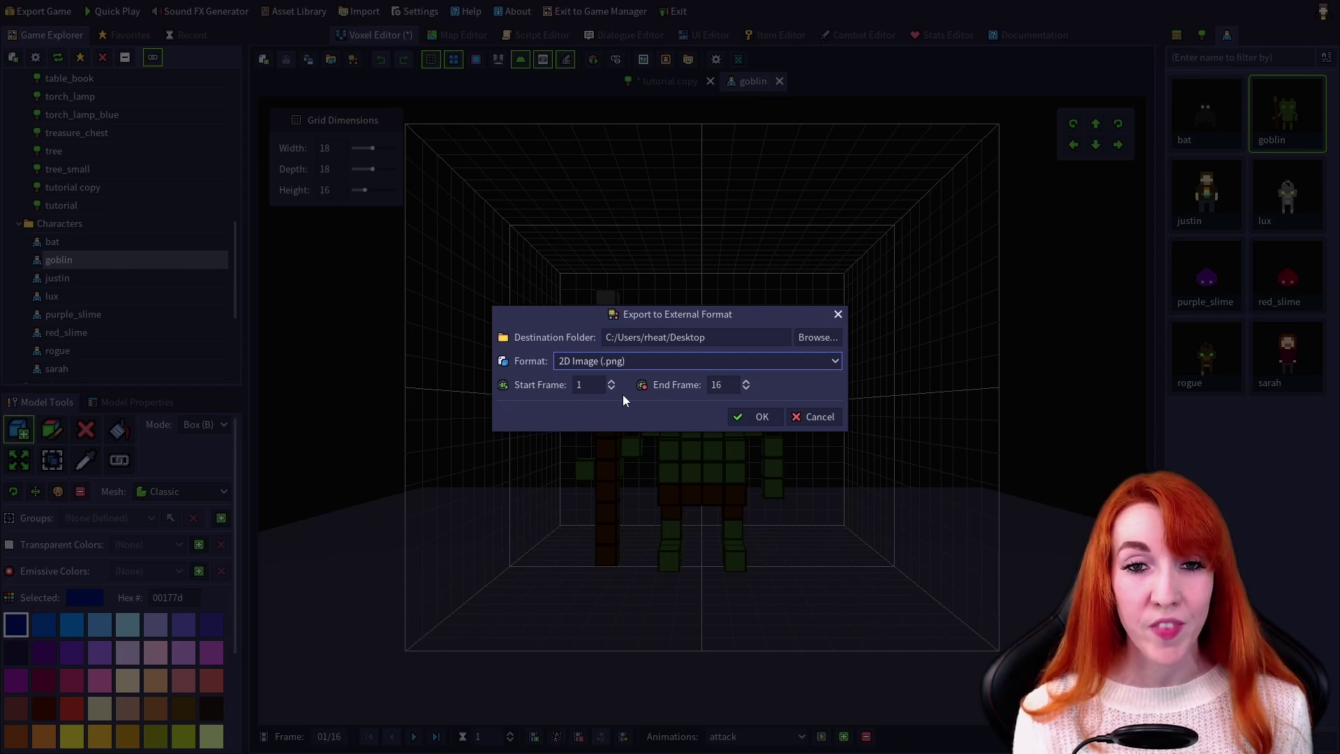
{"action": "left_click", "coordinate": [613, 381]}
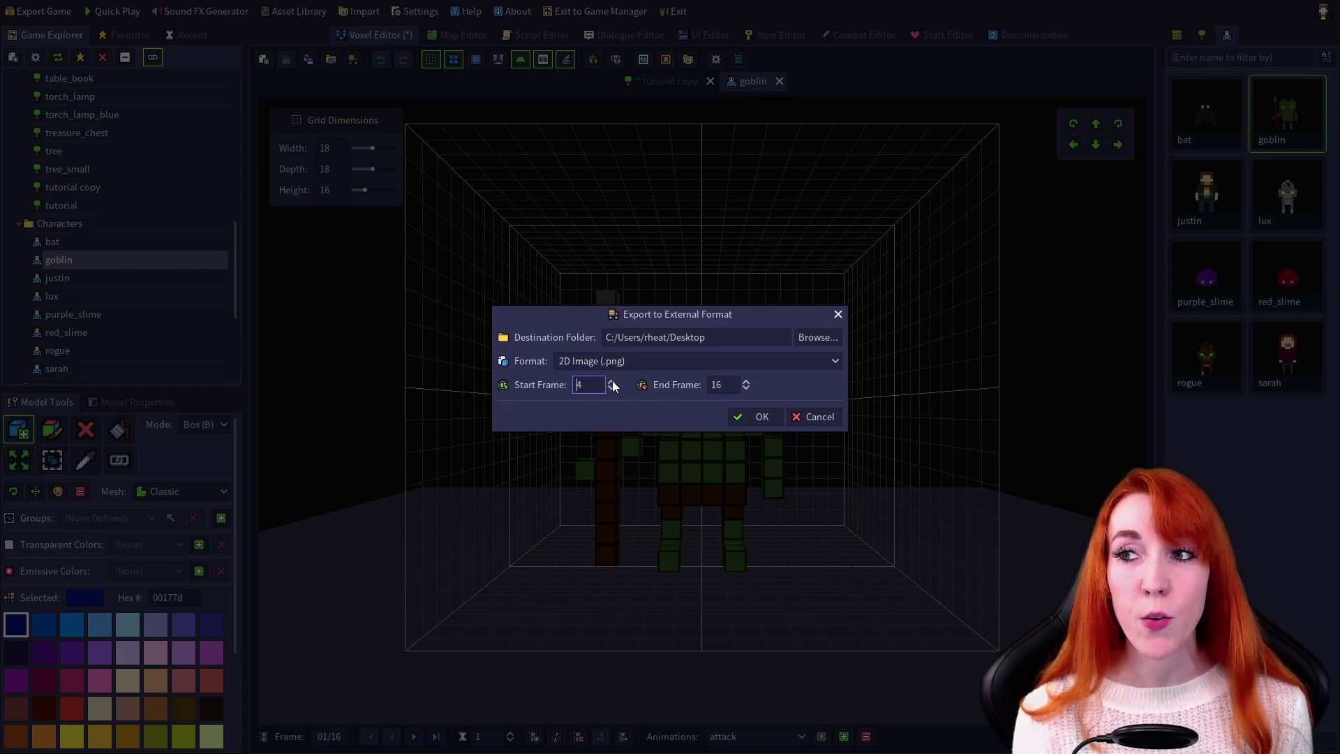
{"action": "left_click", "coordinate": [746, 389]}
{"action": "left_click", "coordinate": [745, 389]}
{"action": "left_click", "coordinate": [746, 388]}
{"action": "left_click", "coordinate": [745, 389]}
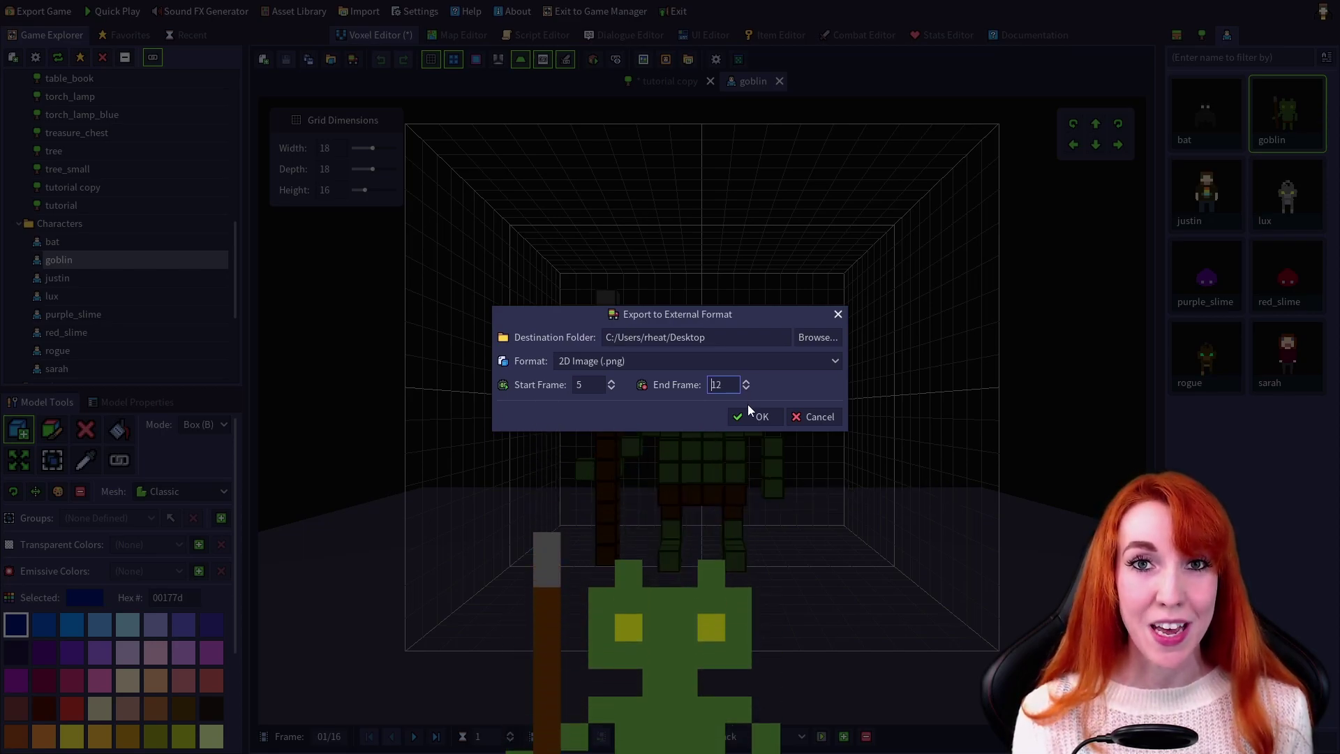
{"action": "left_click", "coordinate": [764, 414]}
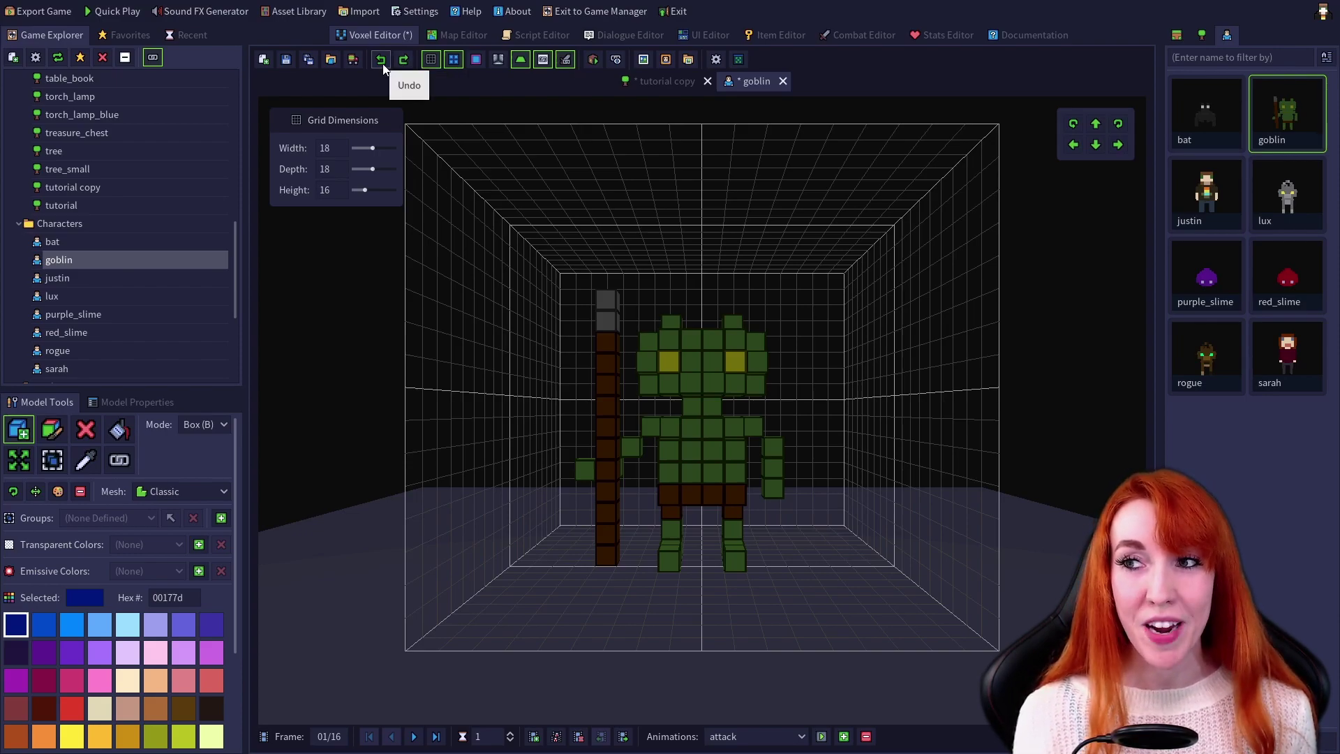
Undo the last vertical shift of the goblin's voxels and redo it.
{"action": "left_click", "coordinate": [382, 61]}
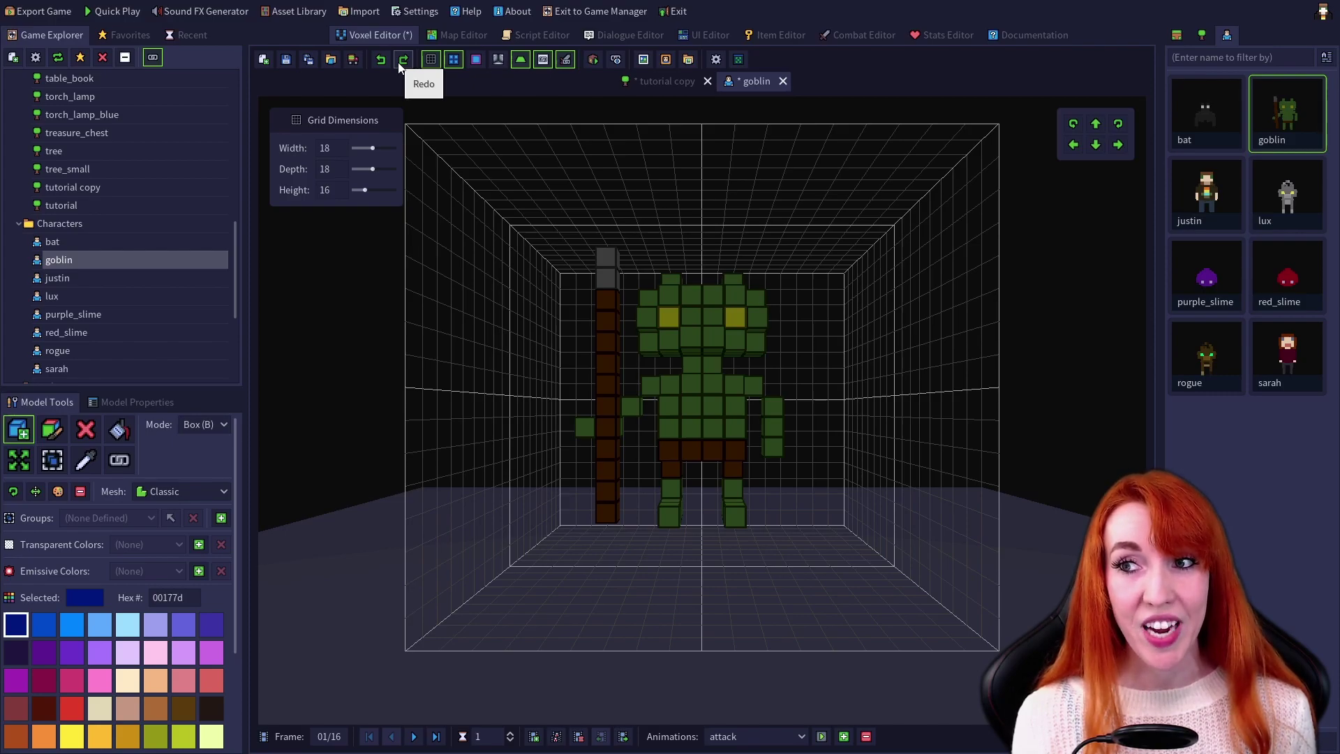
{"action": "left_click", "coordinate": [401, 63]}
{"action": "left_click", "coordinate": [401, 63]}
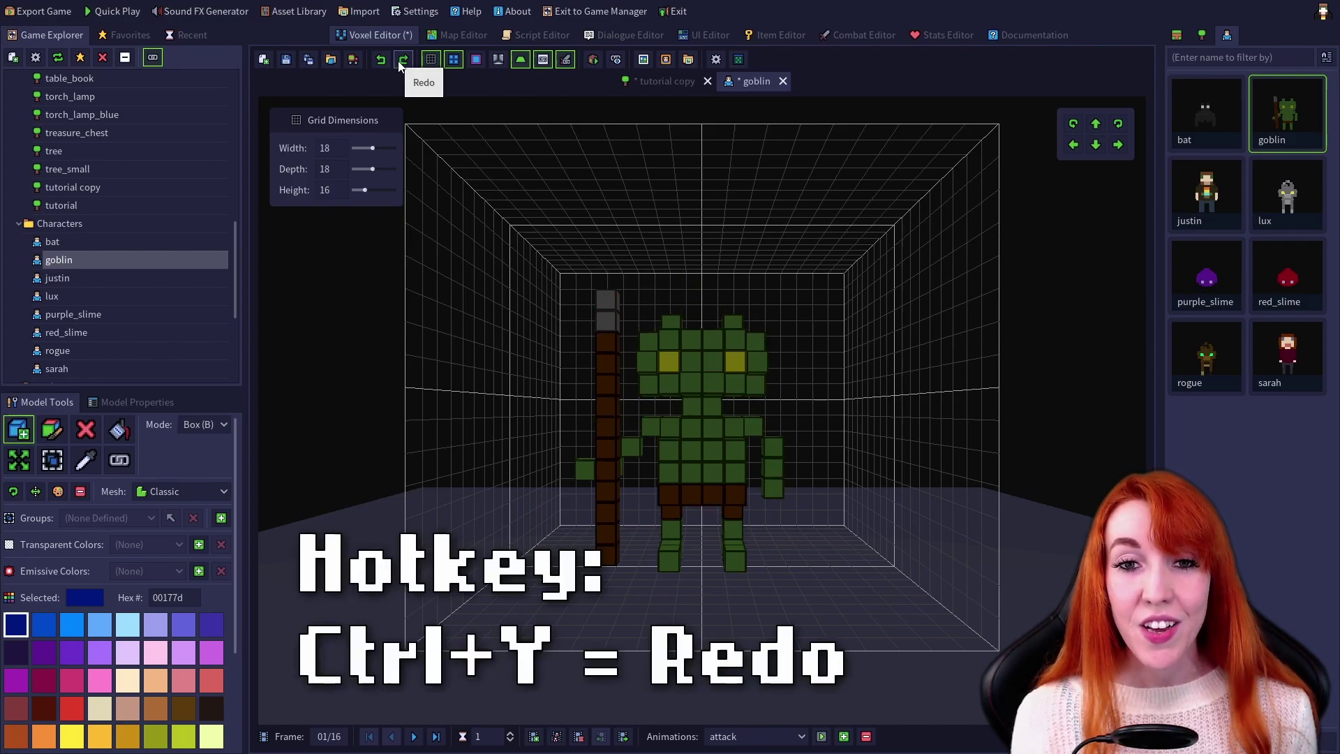